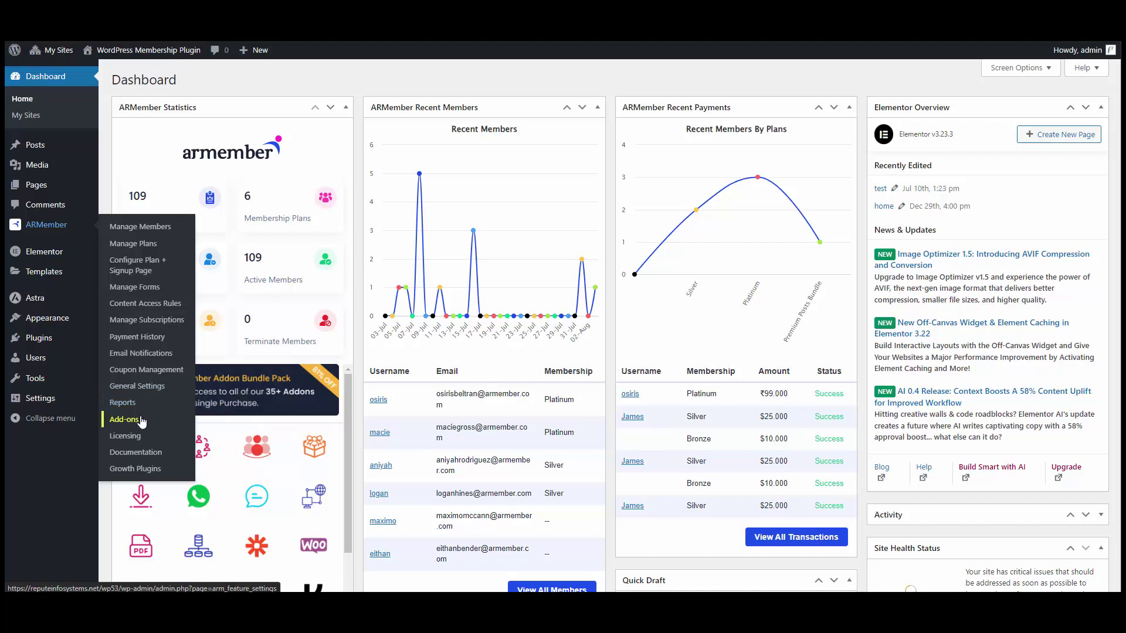
Step: Activate the Razorpay card from ARMember's Add-ons list
{"action": "left_click", "coordinate": [141, 420]}
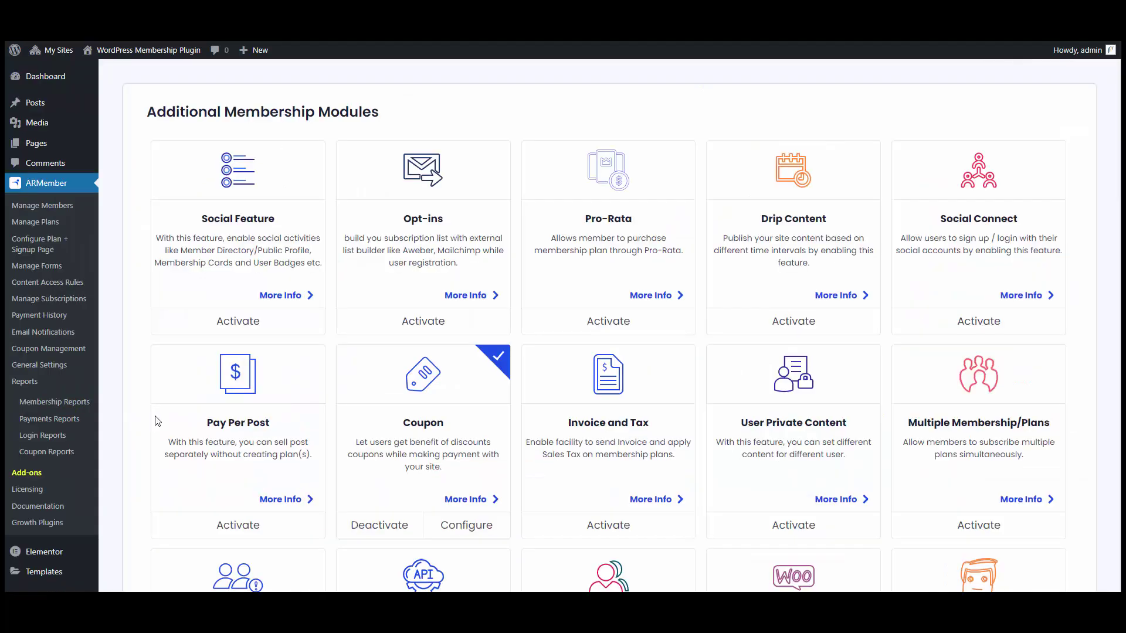
{"action": "scroll", "coordinate": [705, 208], "scroll_direction": "down", "scroll_amount": 10}
{"action": "scroll", "coordinate": [704, 208], "scroll_direction": "down", "scroll_amount": 20}
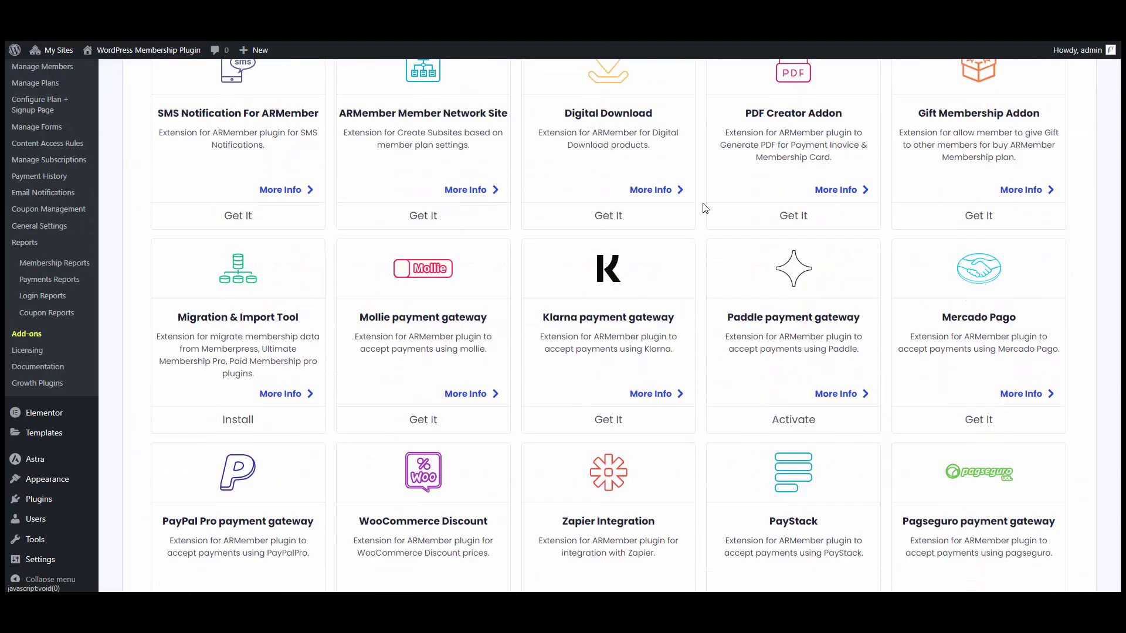
{"action": "scroll", "coordinate": [705, 209], "scroll_direction": "down", "scroll_amount": 2}
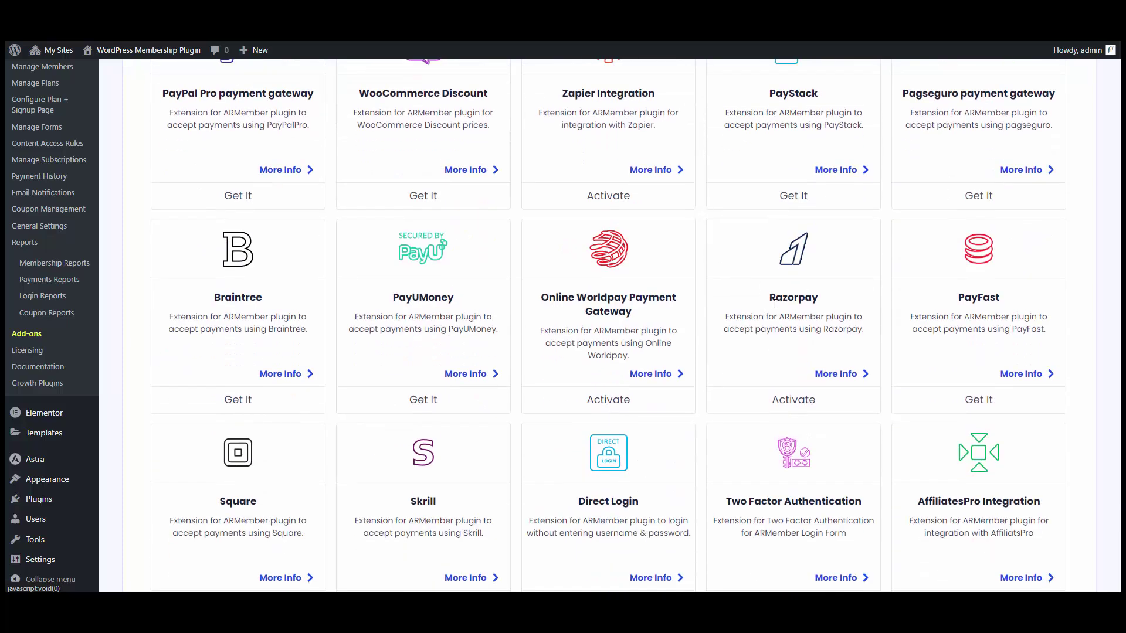
{"action": "left_click", "coordinate": [792, 398]}
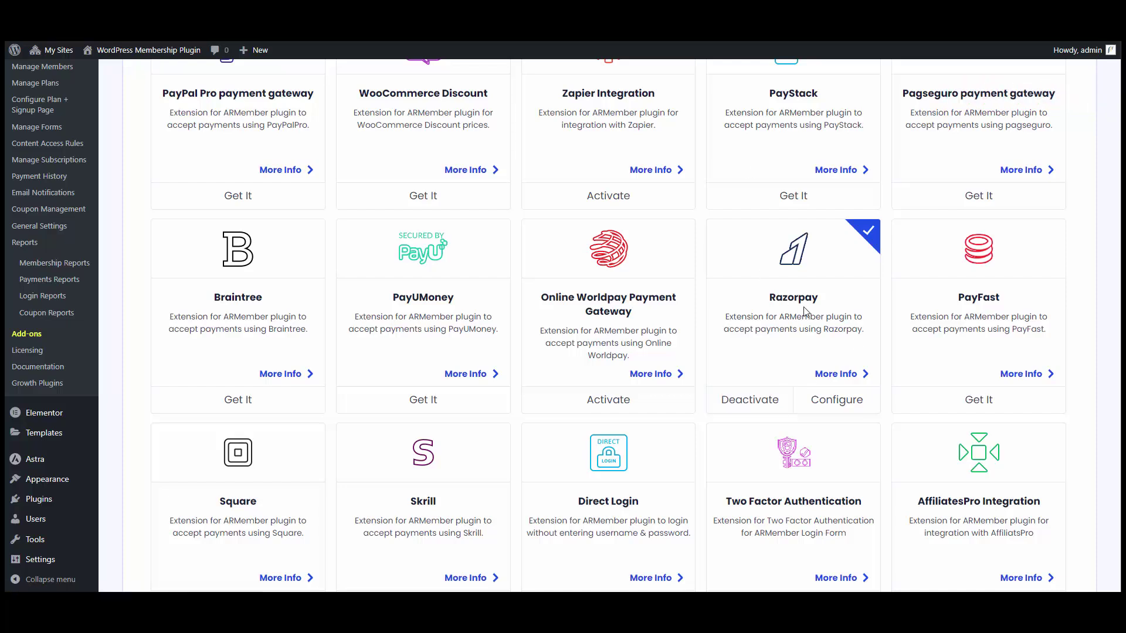
Step: Switch Razorpay on, paste the sandbox key ID and key secret, and select the webhook URL
{"action": "left_click", "coordinate": [833, 403]}
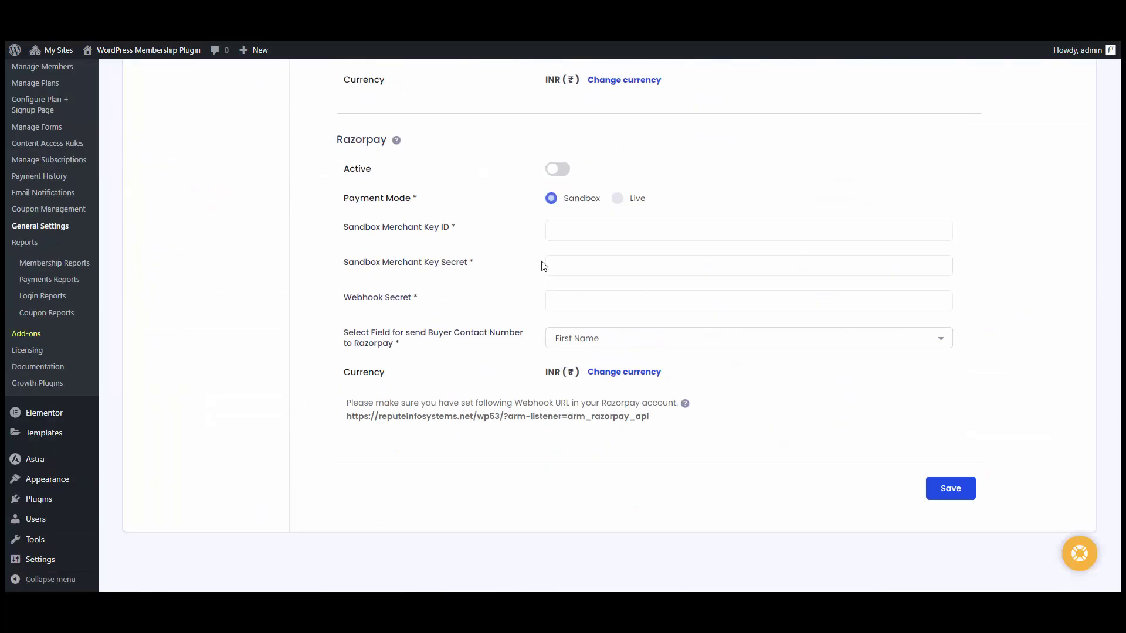
{"action": "left_click", "coordinate": [561, 170]}
{"action": "left_click", "coordinate": [613, 235]}
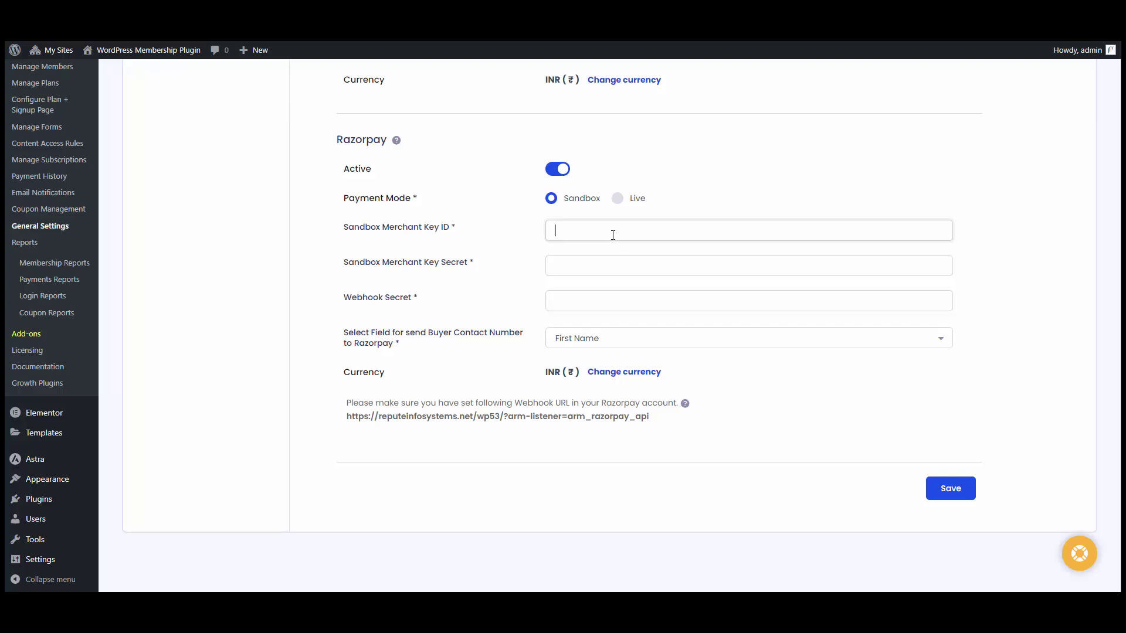
{"action": "key", "text": "ctrl+v"}
{"action": "key", "text": "Tab"}
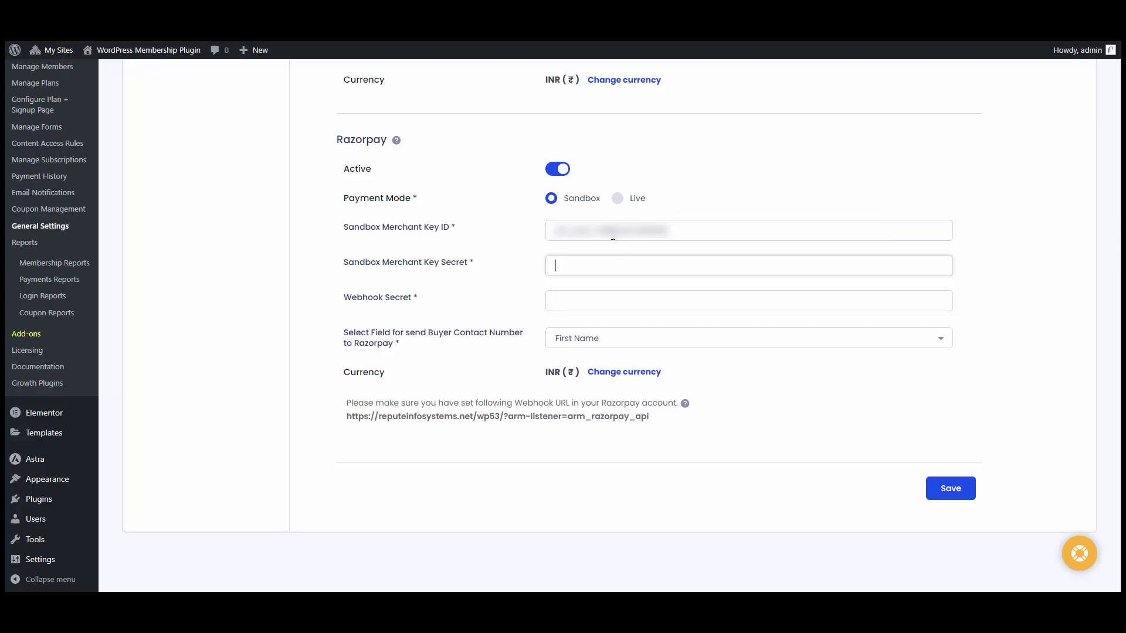
{"action": "key", "text": "ctrl+v"}
{"action": "key", "text": "Tab"}
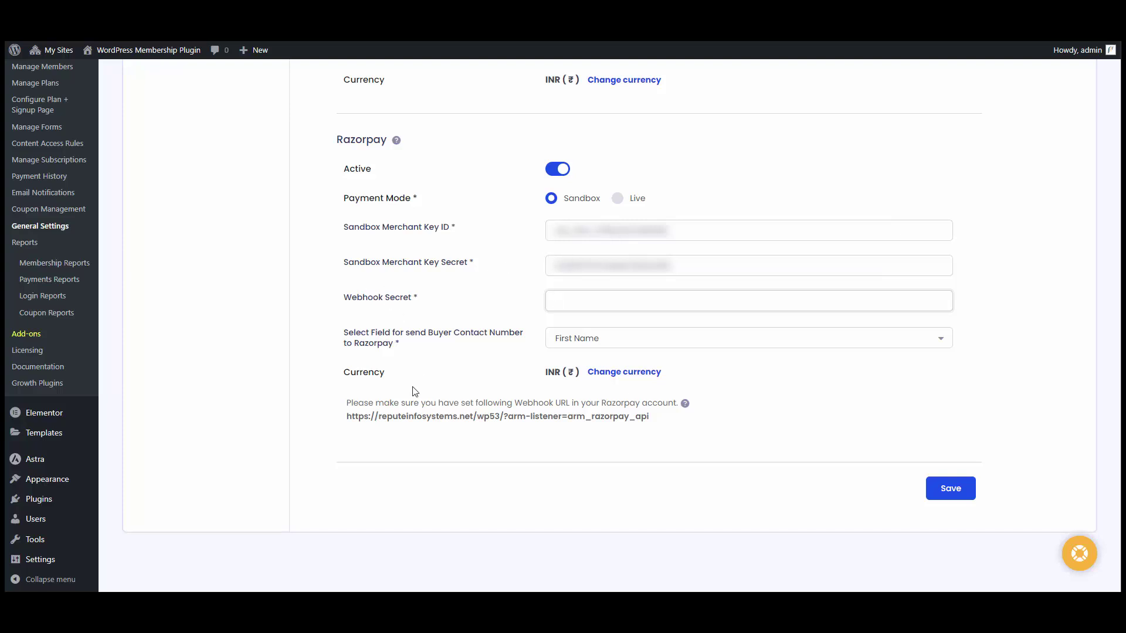
{"action": "left_click_drag", "start_coordinate": [344, 422], "coordinate": [650, 427]}
{"action": "key", "text": "ctrl+c"}
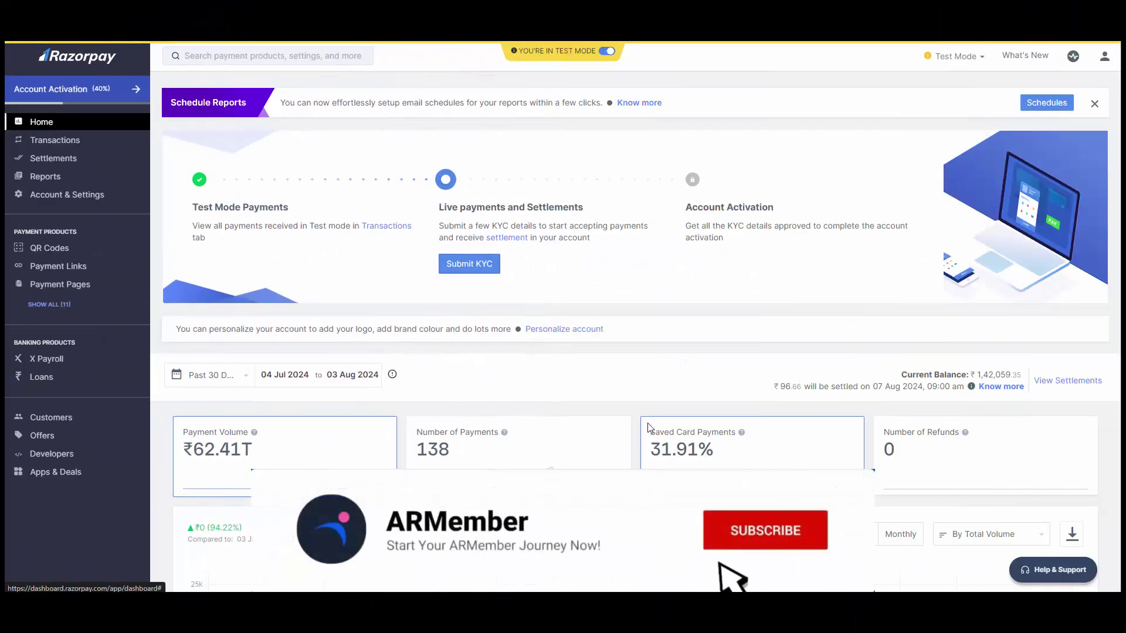
Step: Start a new webhook under Developers > Webhooks with the ARMember listener URL pasted
{"action": "left_click", "coordinate": [69, 455]}
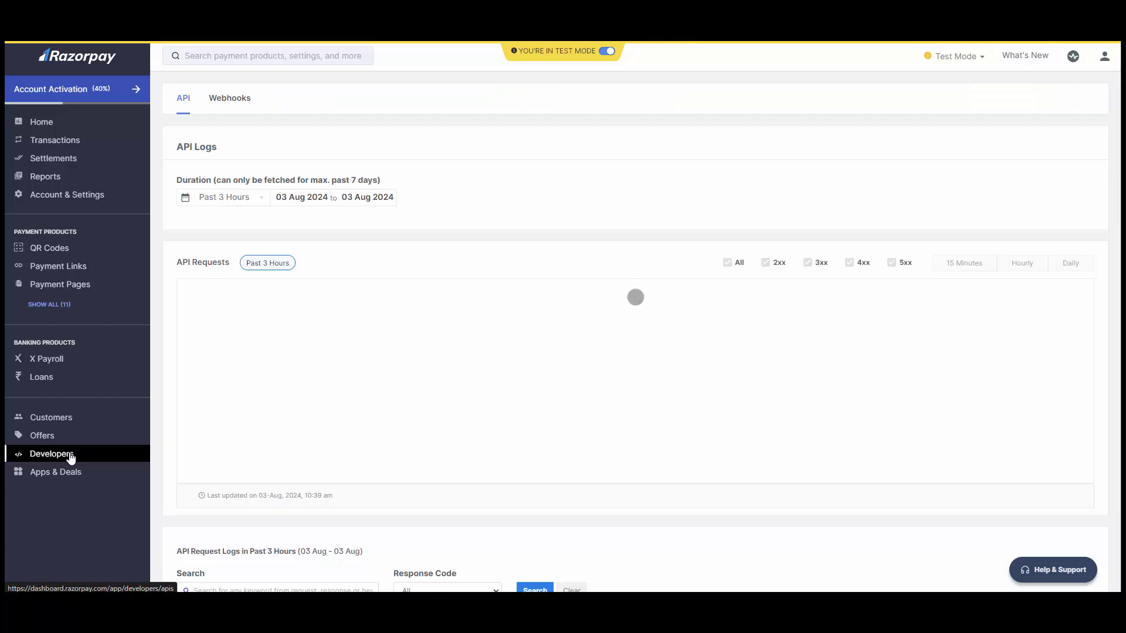
{"action": "left_click", "coordinate": [238, 101]}
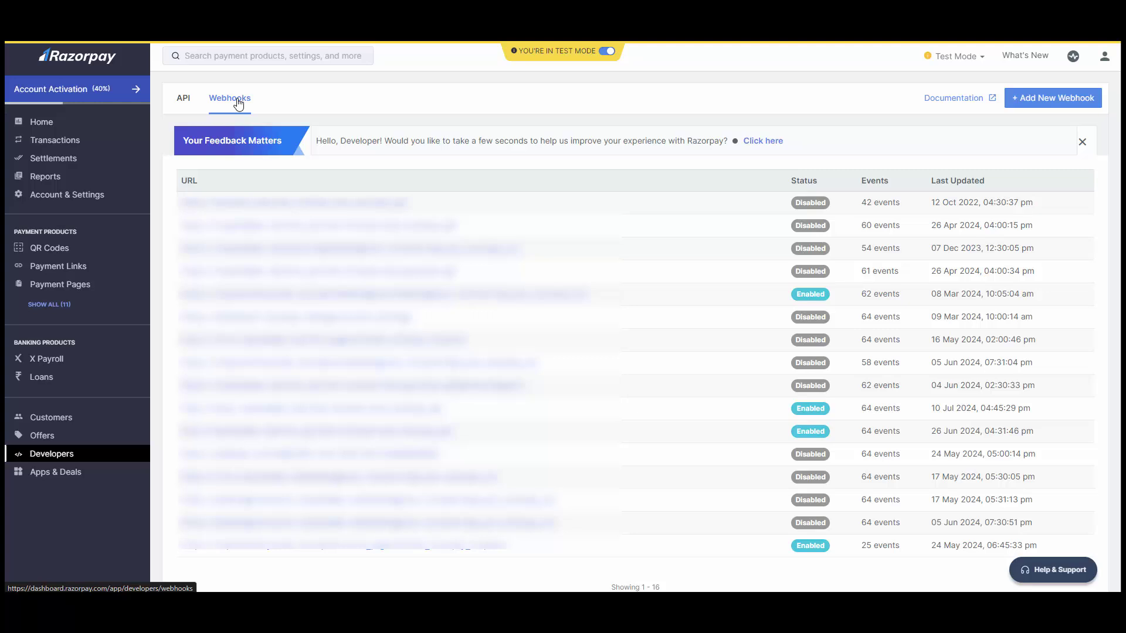
{"action": "left_click", "coordinate": [1047, 99]}
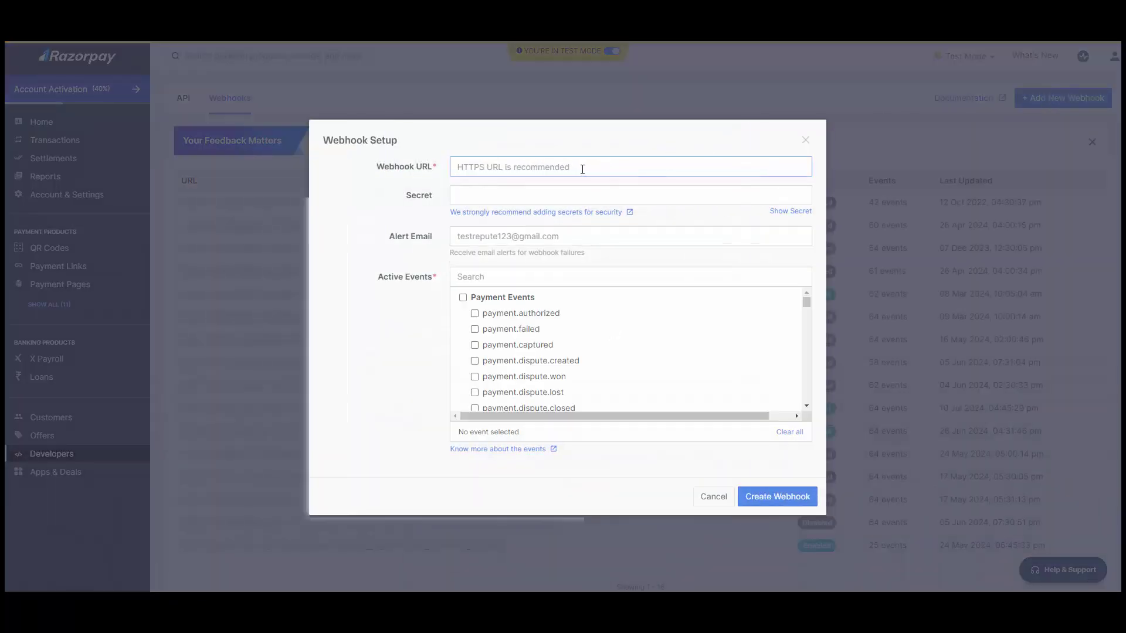
{"action": "key", "text": "ctrl+v"}
{"action": "left_click", "coordinate": [535, 196]}
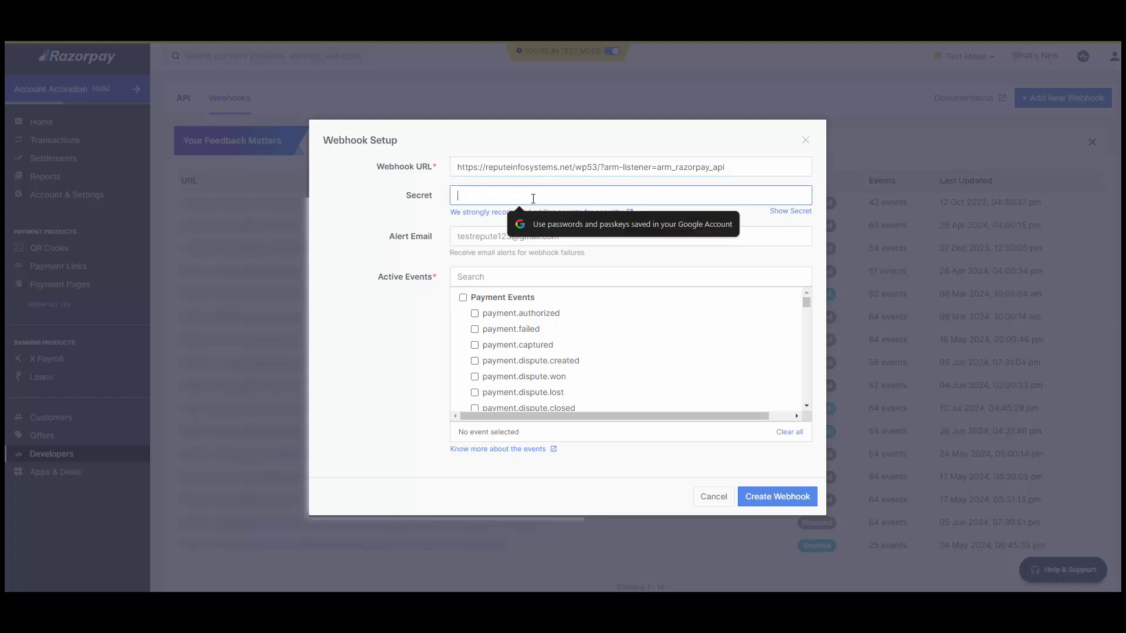
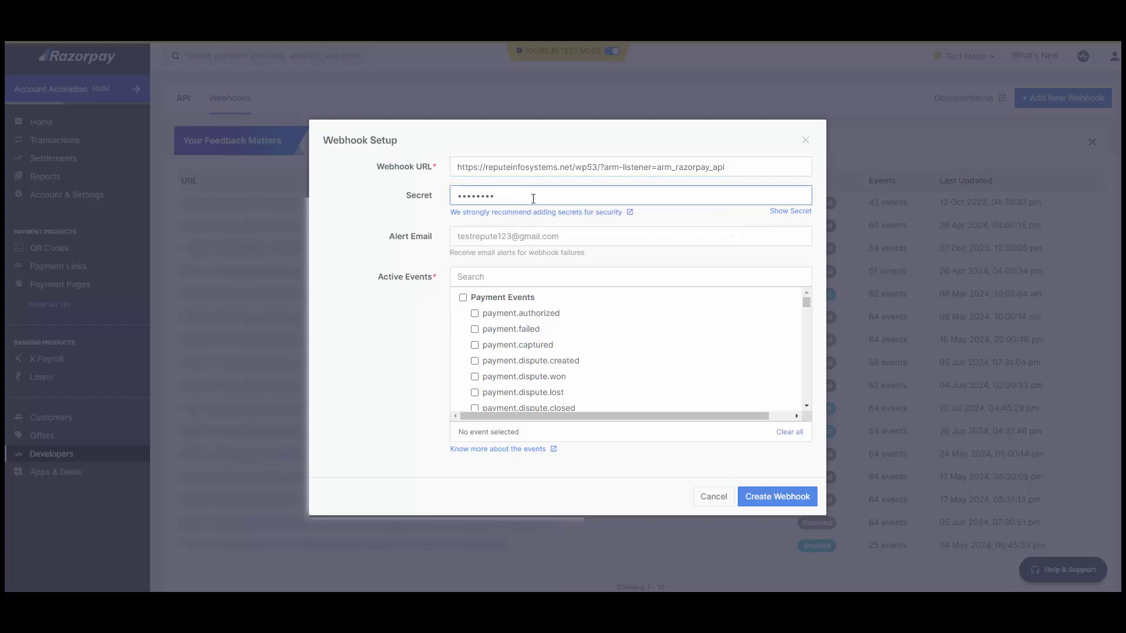
{"action": "left_click", "coordinate": [503, 299]}
{"action": "scroll", "coordinate": [498, 323], "scroll_direction": "down", "scroll_amount": 3}
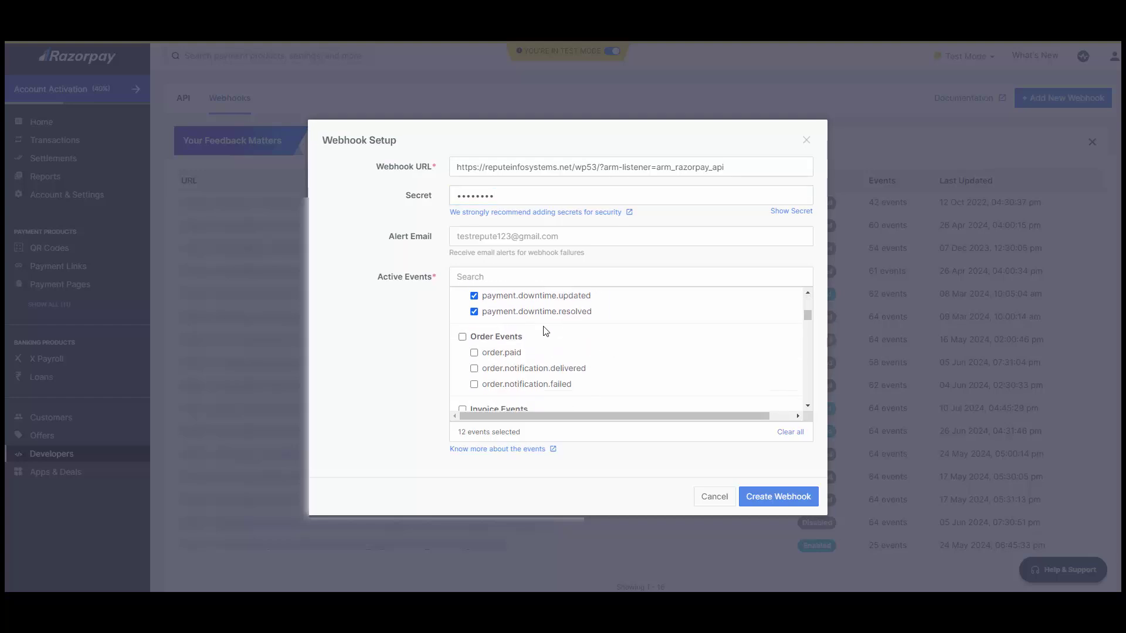
{"action": "scroll", "coordinate": [497, 323], "scroll_direction": "down", "scroll_amount": 3}
{"action": "left_click", "coordinate": [504, 320]}
{"action": "scroll", "coordinate": [511, 320], "scroll_direction": "down", "scroll_amount": 5}
{"action": "scroll", "coordinate": [522, 320], "scroll_direction": "down", "scroll_amount": 2}
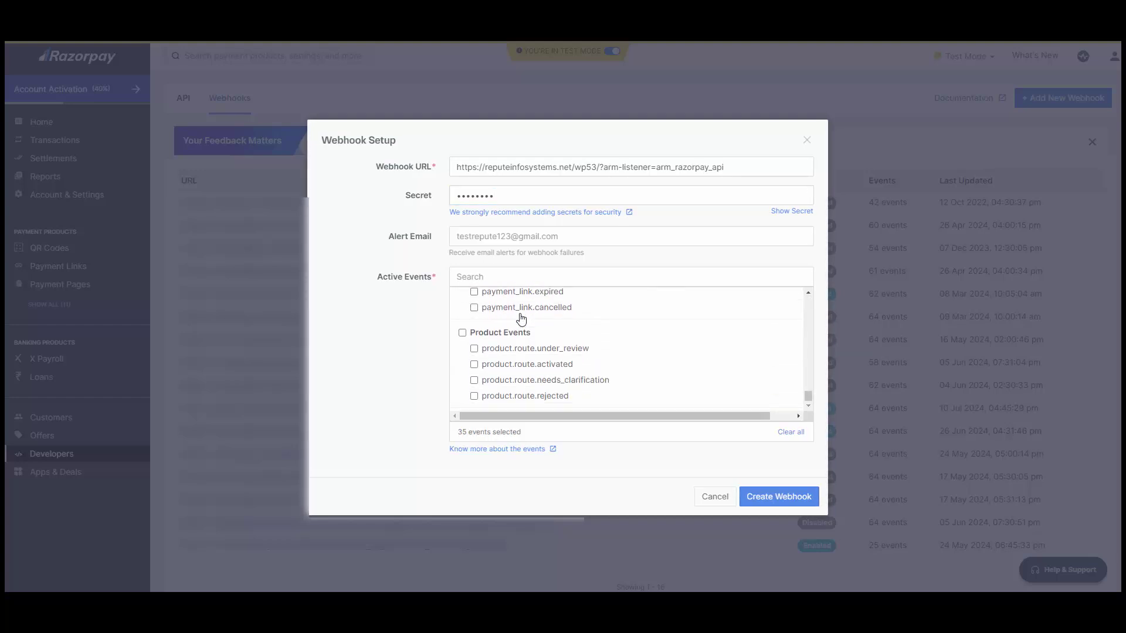
{"action": "left_click", "coordinate": [770, 498]}
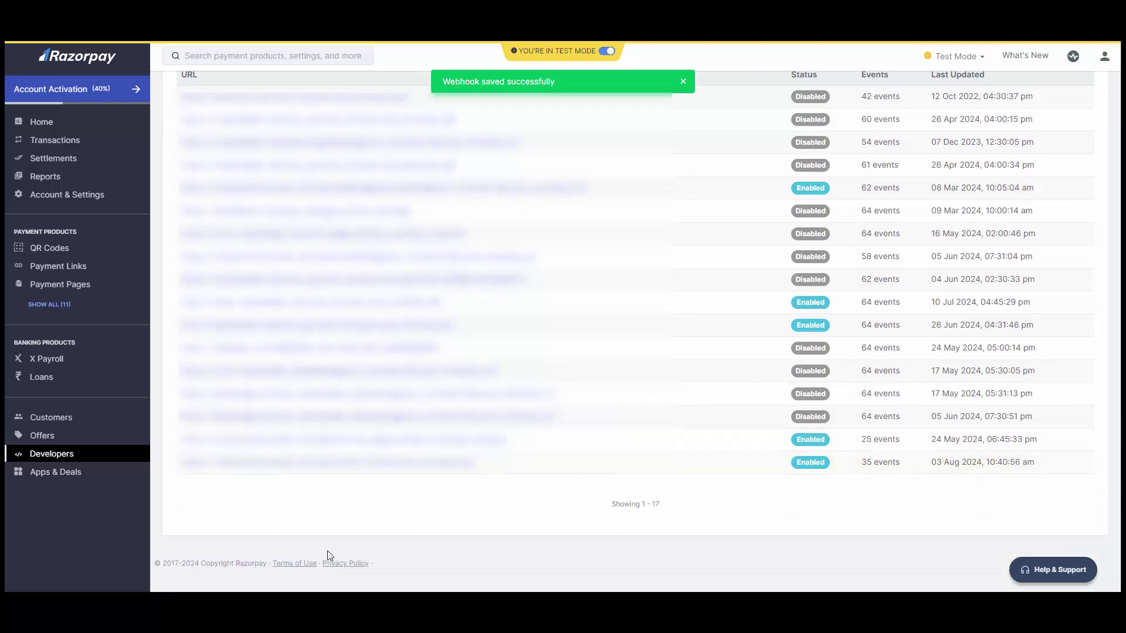
{"action": "scroll", "coordinate": [327, 553], "scroll_direction": "down", "scroll_amount": 2}
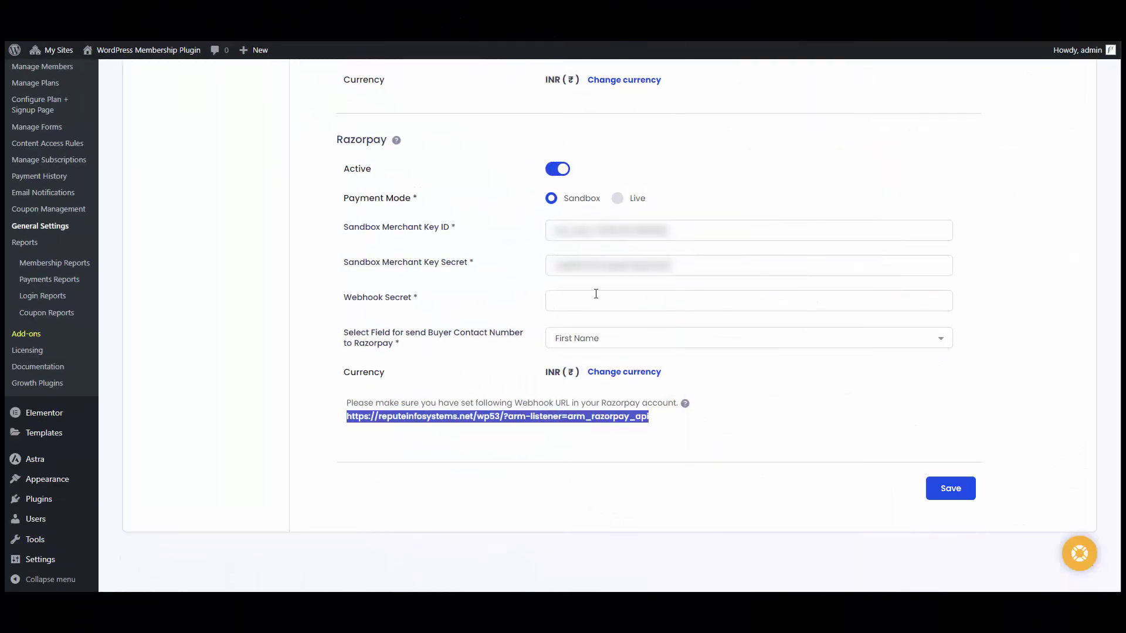
Step: Paste the Webhook Secret, pick Contact Number for the buyer's phone, and save
{"action": "left_click", "coordinate": [594, 296]}
{"action": "key", "text": "ctrl+v"}
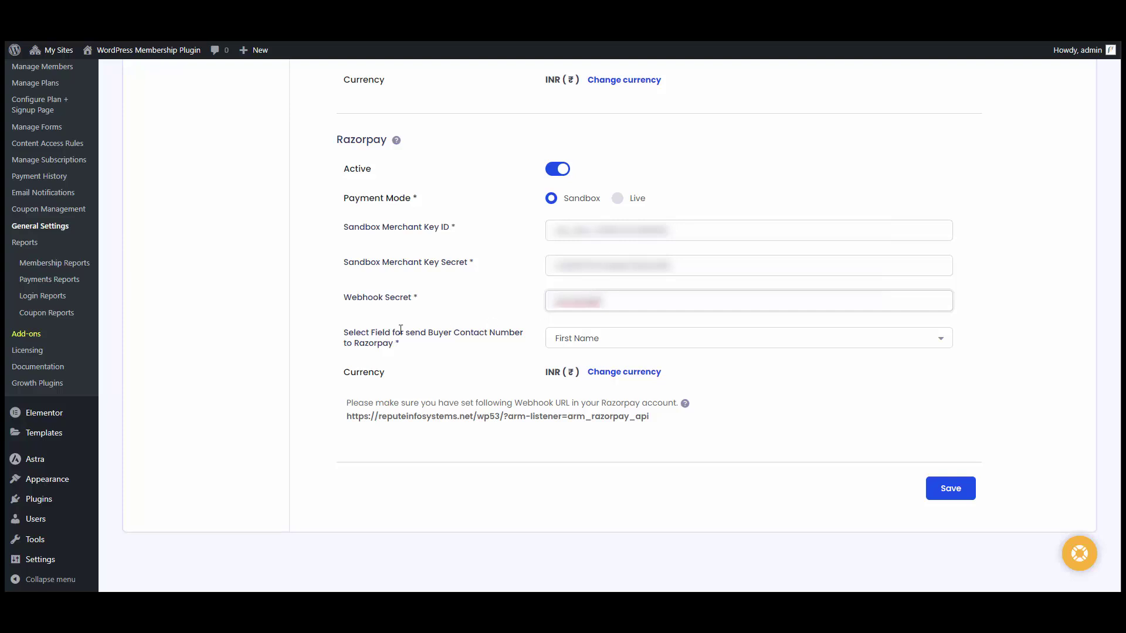
{"action": "left_click", "coordinate": [617, 346]}
{"action": "scroll", "coordinate": [595, 390], "scroll_direction": "down", "scroll_amount": 5}
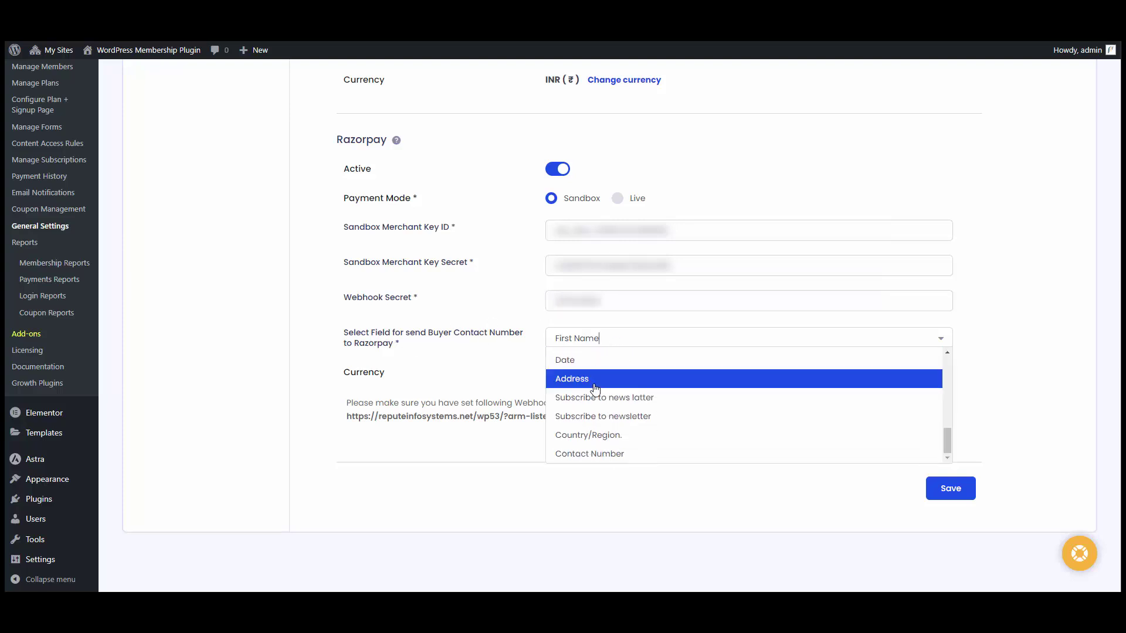
{"action": "left_click", "coordinate": [590, 455]}
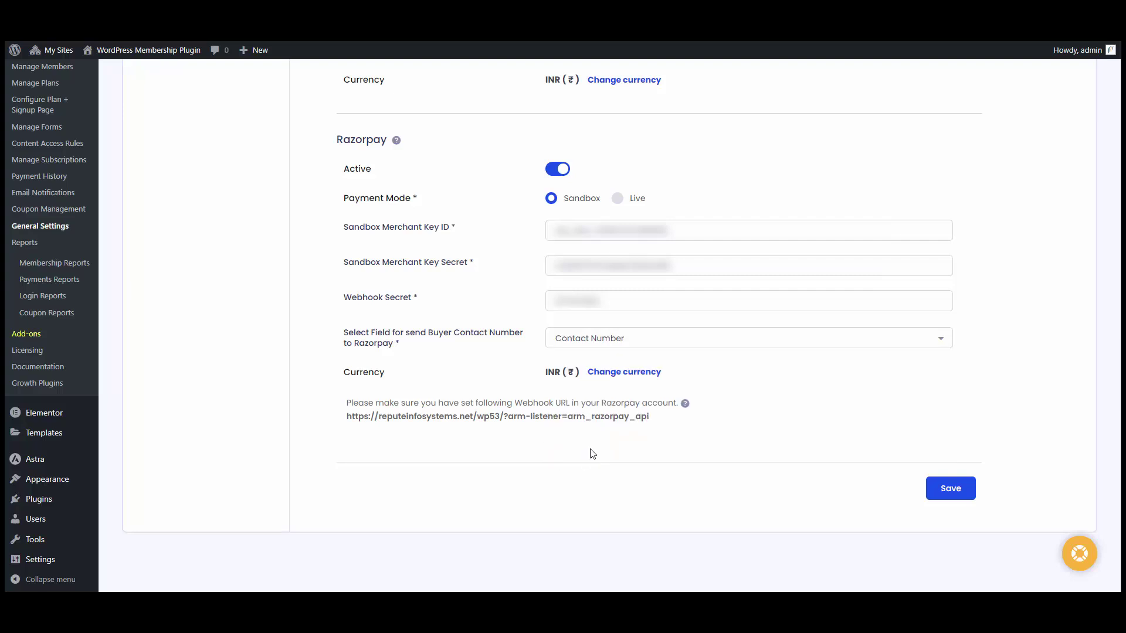
{"action": "left_click", "coordinate": [947, 491]}
{"action": "scroll", "coordinate": [403, 178], "scroll_direction": "up", "scroll_amount": 1}
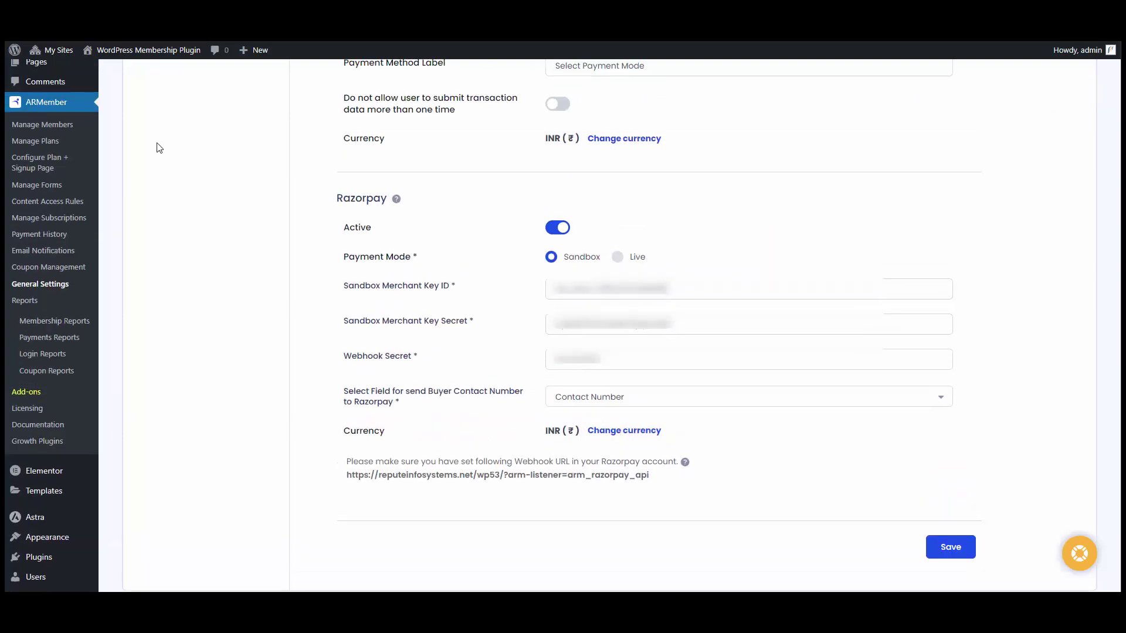
Step: Edit the 'setup' signup setup, tick Razorpay under Payment Gateways, and save it
{"action": "left_click", "coordinate": [54, 164]}
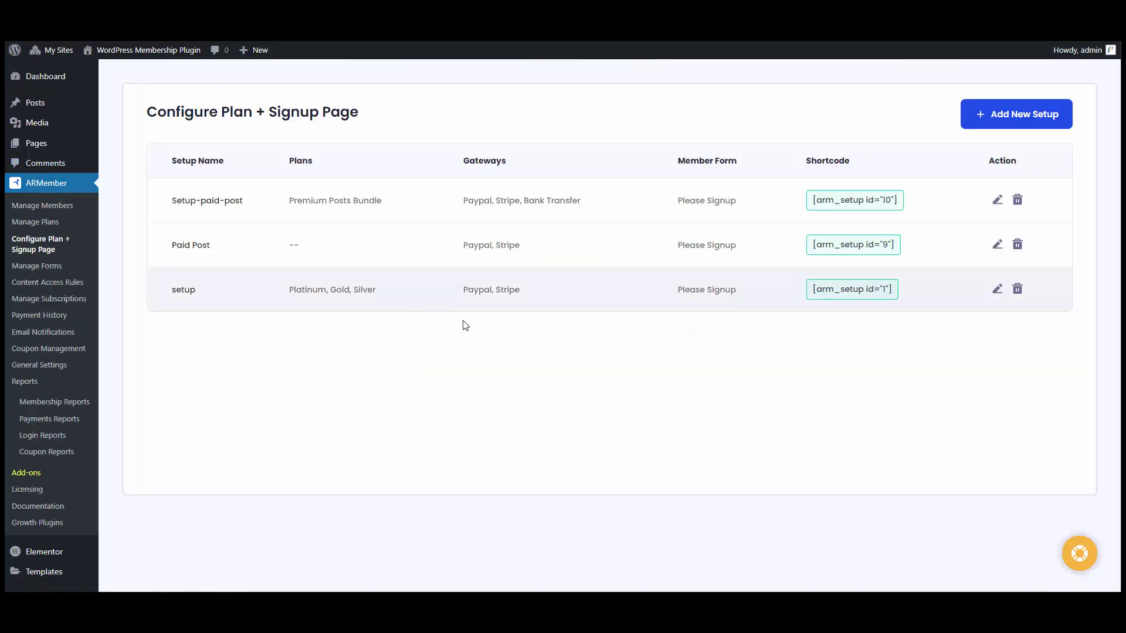
{"action": "left_click", "coordinate": [997, 290]}
{"action": "scroll", "coordinate": [406, 414], "scroll_direction": "down", "scroll_amount": 2}
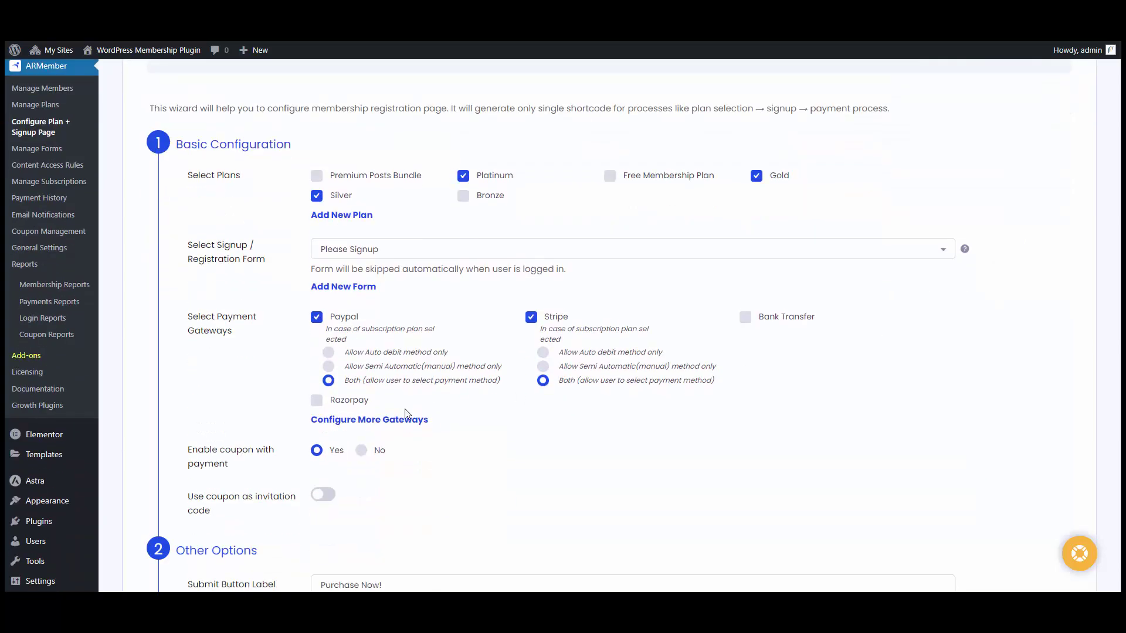
{"action": "left_click", "coordinate": [352, 403]}
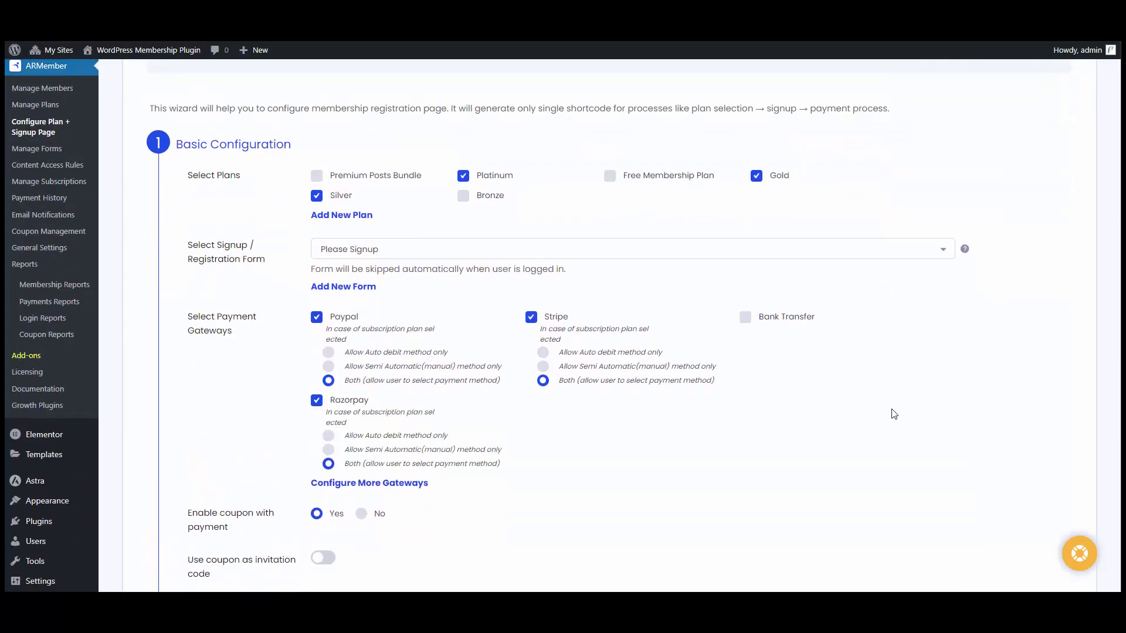
{"action": "scroll", "coordinate": [893, 414], "scroll_direction": "down", "scroll_amount": 1}
{"action": "scroll", "coordinate": [893, 413], "scroll_direction": "down", "scroll_amount": 15}
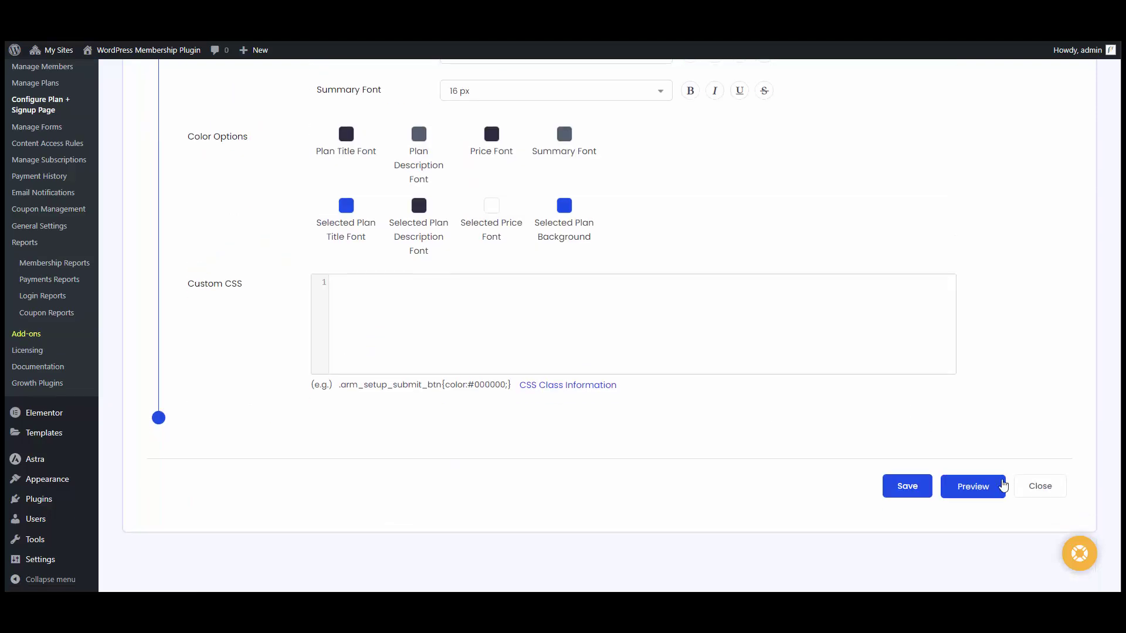
{"action": "left_click", "coordinate": [908, 486]}
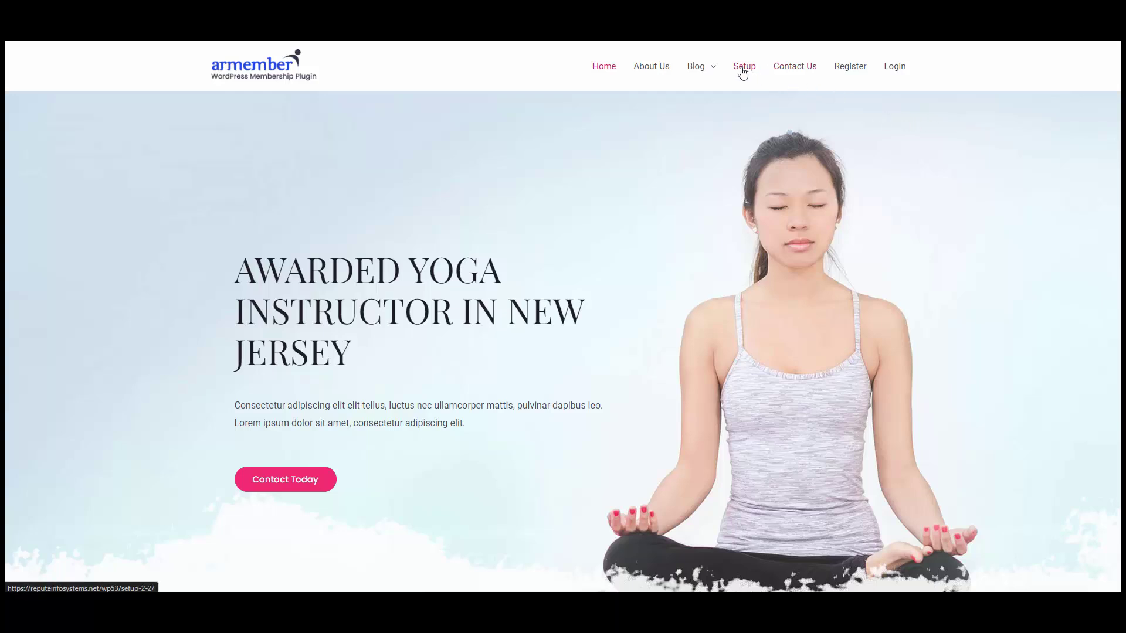
Step: On the Setup signup page, choose Platinum and enter the username, first and last name
{"action": "left_click", "coordinate": [742, 70]}
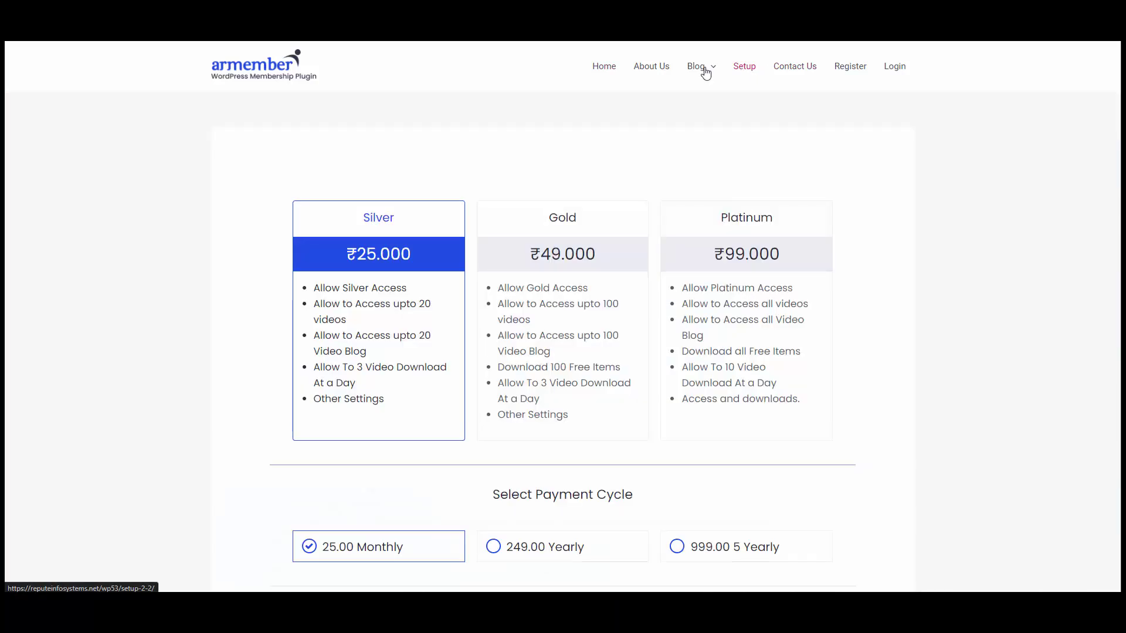
{"action": "left_click", "coordinate": [742, 259]}
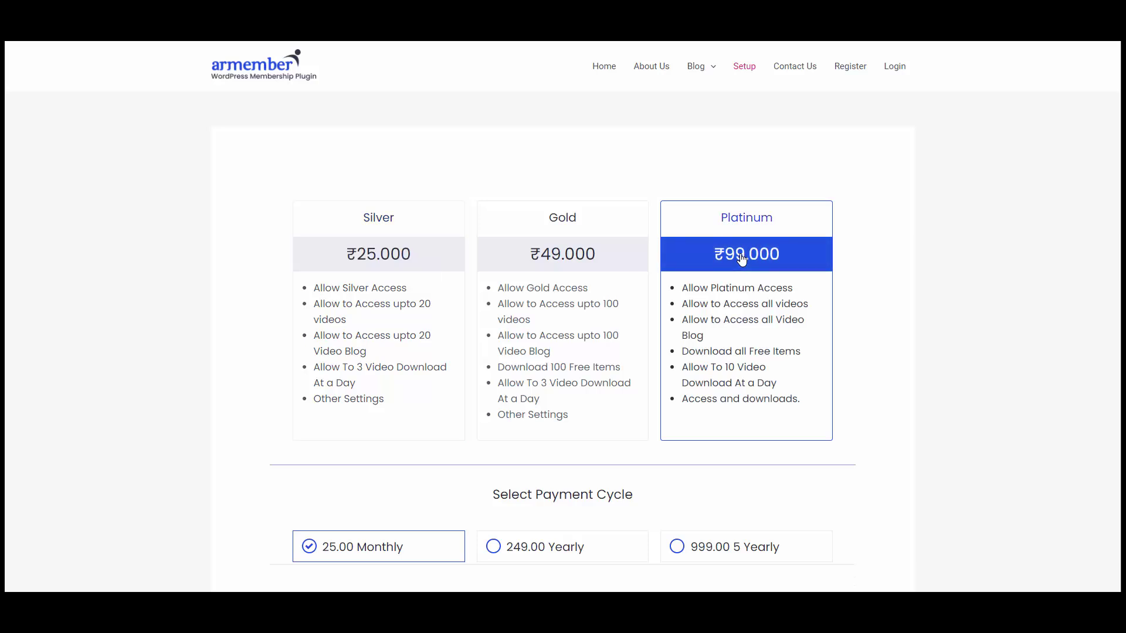
{"action": "scroll", "coordinate": [742, 259], "scroll_direction": "down", "scroll_amount": 2}
{"action": "scroll", "coordinate": [742, 259], "scroll_direction": "down", "scroll_amount": 1}
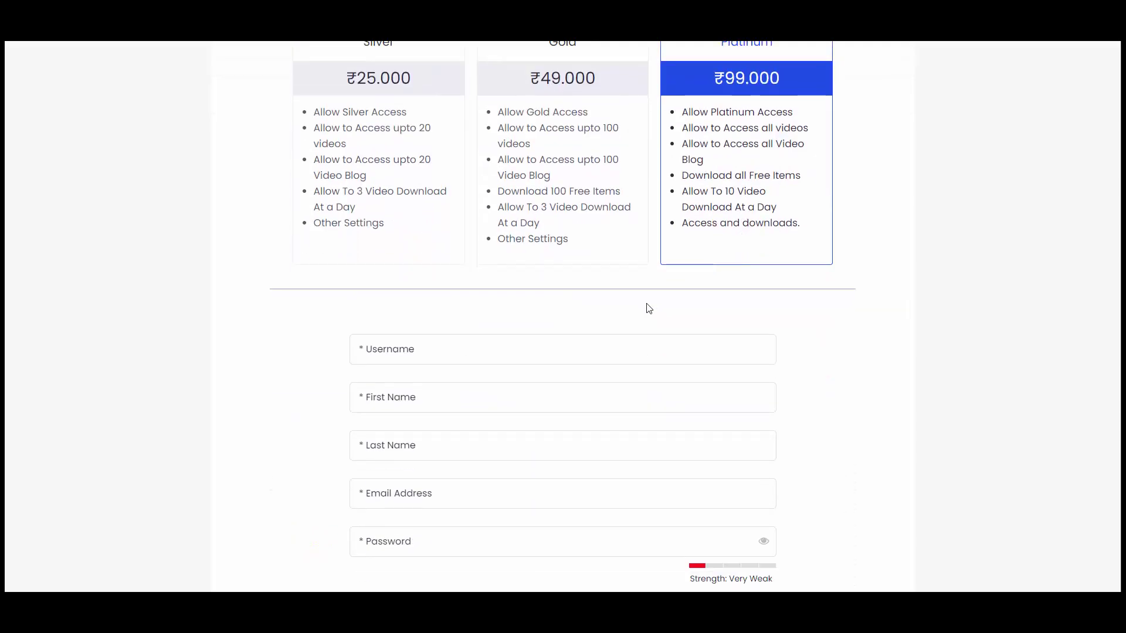
{"action": "left_click", "coordinate": [639, 349]}
{"action": "type", "text": "villal"}
{"action": "key", "text": "Tab"}
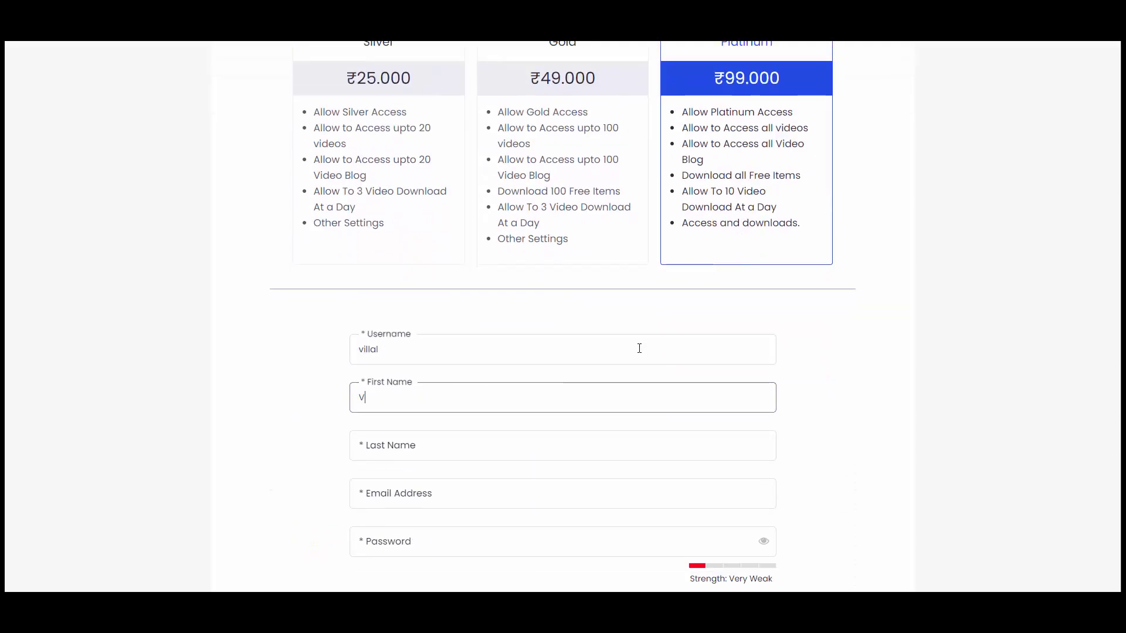
{"action": "key", "text": "Tab"}
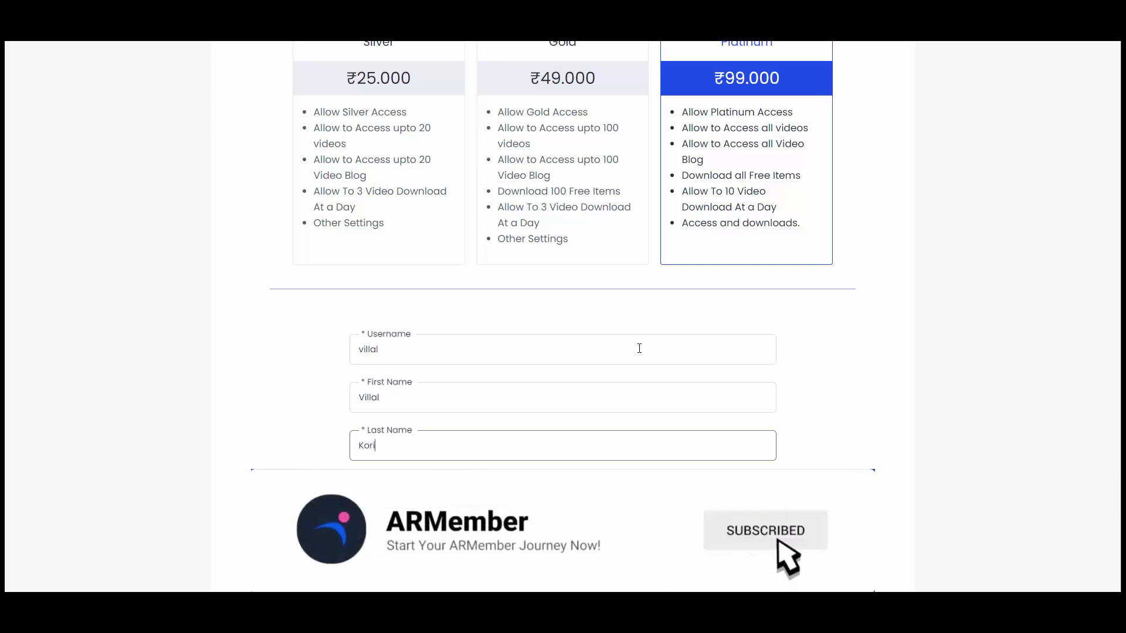
{"action": "key", "text": "Tab"}
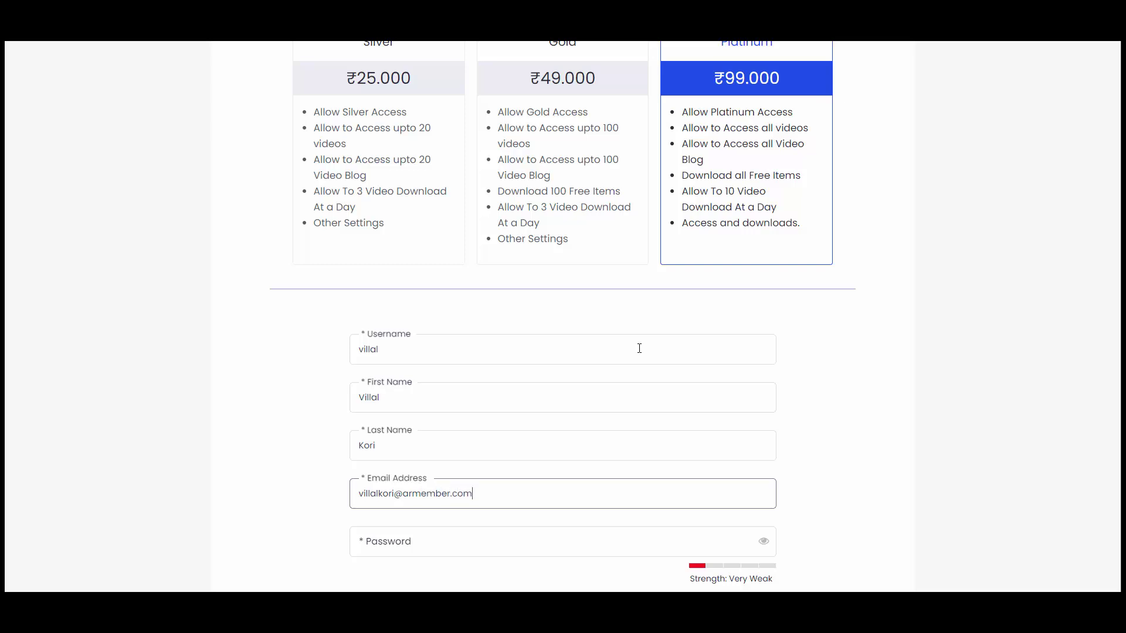
Step: Enter the password and contact number, choose India, add Boardgames, and accept the terms
{"action": "scroll", "coordinate": [634, 350], "scroll_direction": "down", "scroll_amount": 3}
{"action": "left_click", "coordinate": [553, 365]}
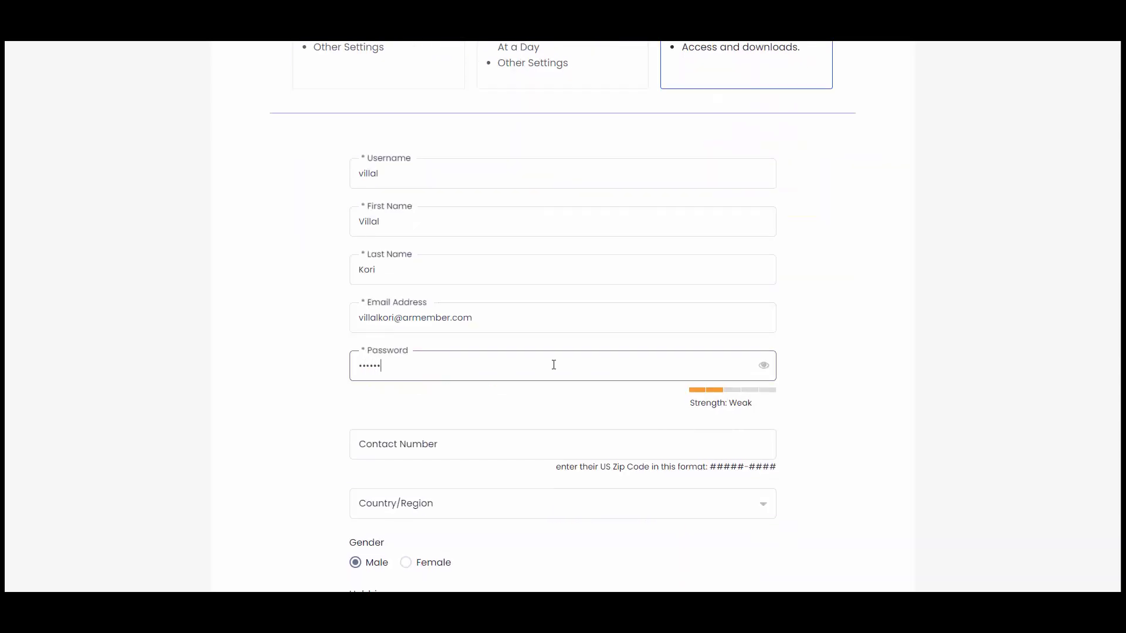
{"action": "scroll", "coordinate": [544, 348], "scroll_direction": "down", "scroll_amount": 2}
{"action": "left_click", "coordinate": [476, 329]}
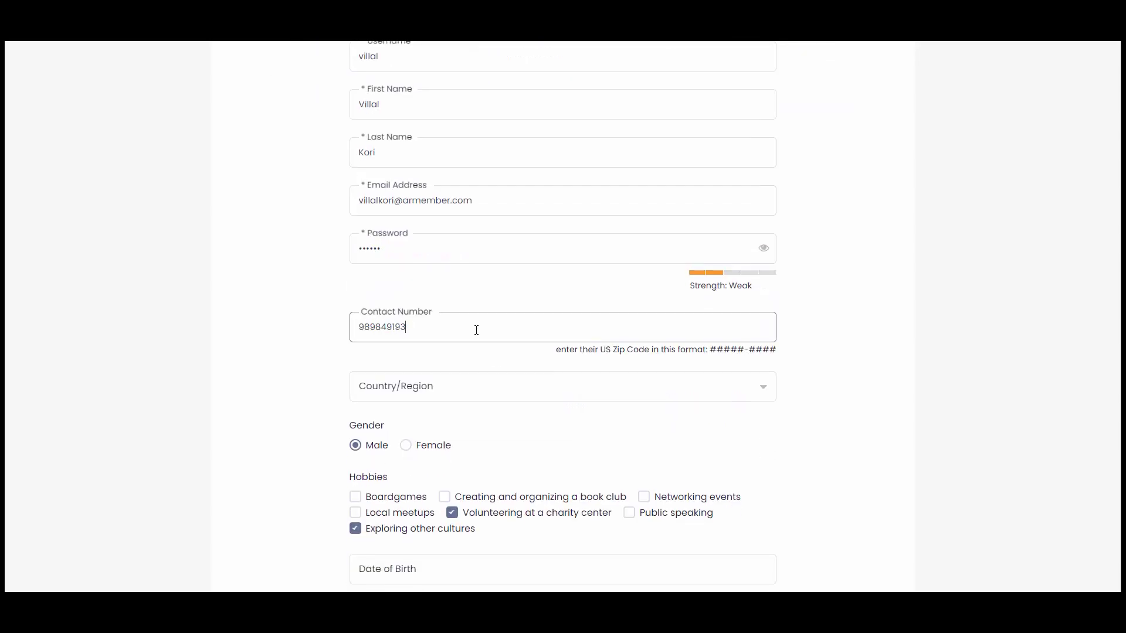
{"action": "scroll", "coordinate": [478, 329], "scroll_direction": "down", "scroll_amount": 2}
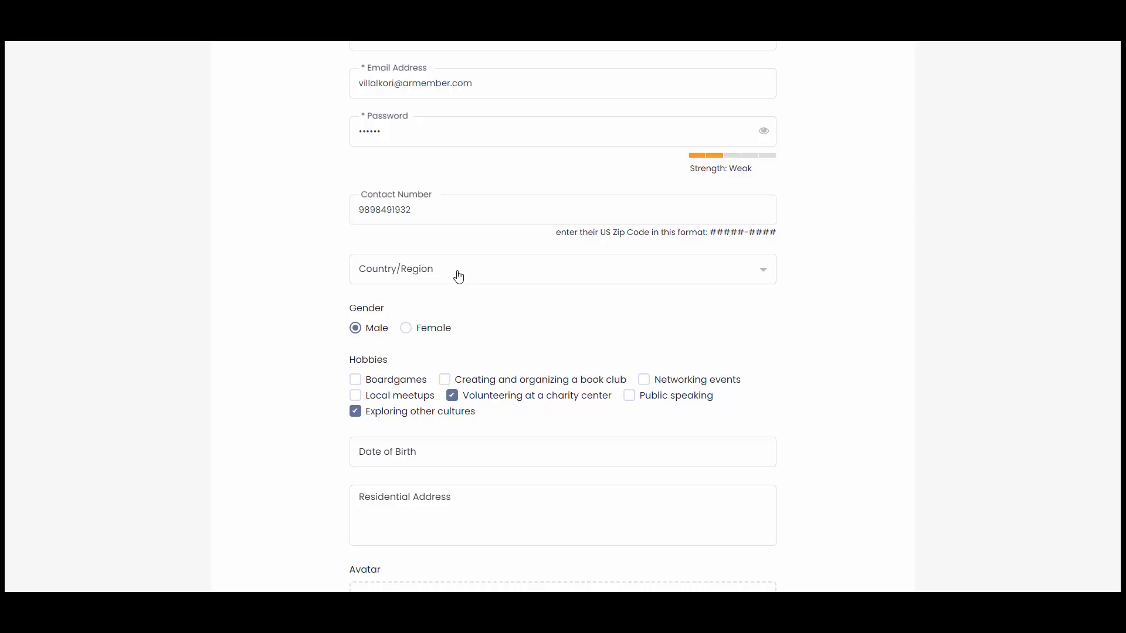
{"action": "left_click", "coordinate": [459, 276]}
{"action": "scroll", "coordinate": [434, 317], "scroll_direction": "down", "scroll_amount": 1}
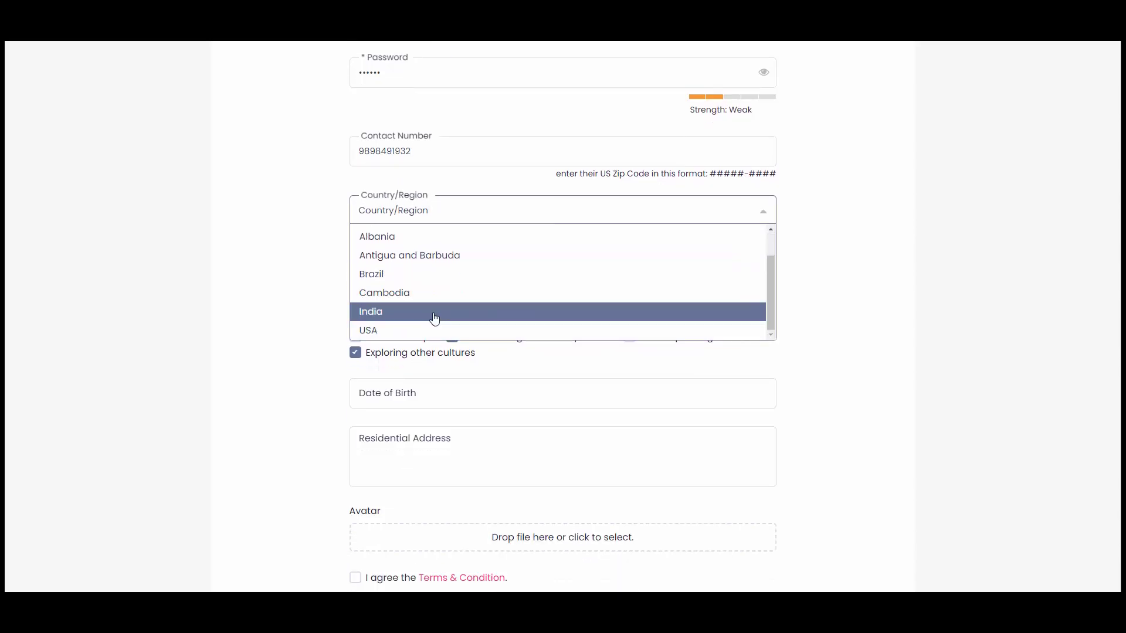
{"action": "left_click", "coordinate": [404, 316]}
{"action": "left_click", "coordinate": [400, 324]}
{"action": "scroll", "coordinate": [383, 483], "scroll_direction": "down", "scroll_amount": 4}
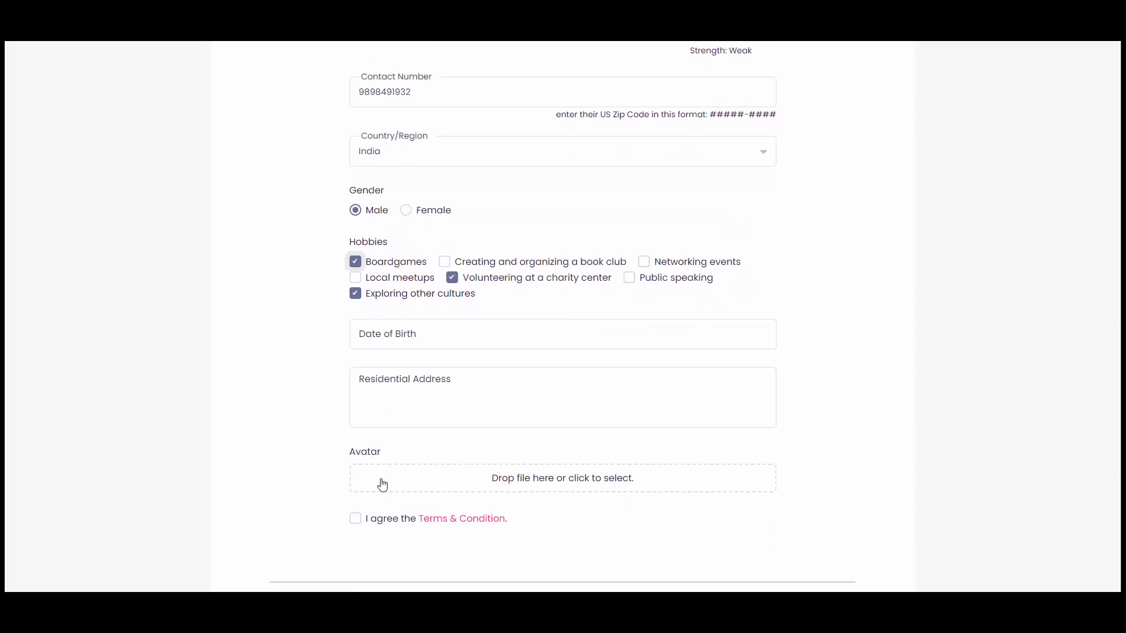
{"action": "left_click", "coordinate": [386, 352]}
{"action": "scroll", "coordinate": [379, 379], "scroll_direction": "down", "scroll_amount": 2}
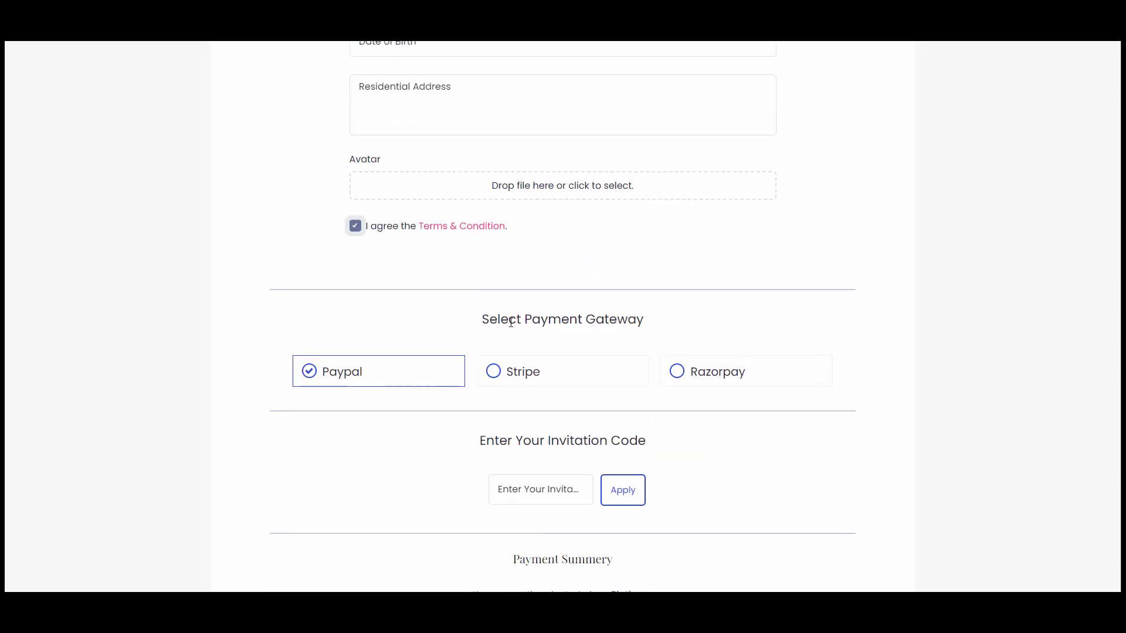
Step: Choose Razorpay as the gateway and submit the Platinum signup with Purchase Now
{"action": "left_click", "coordinate": [794, 382]}
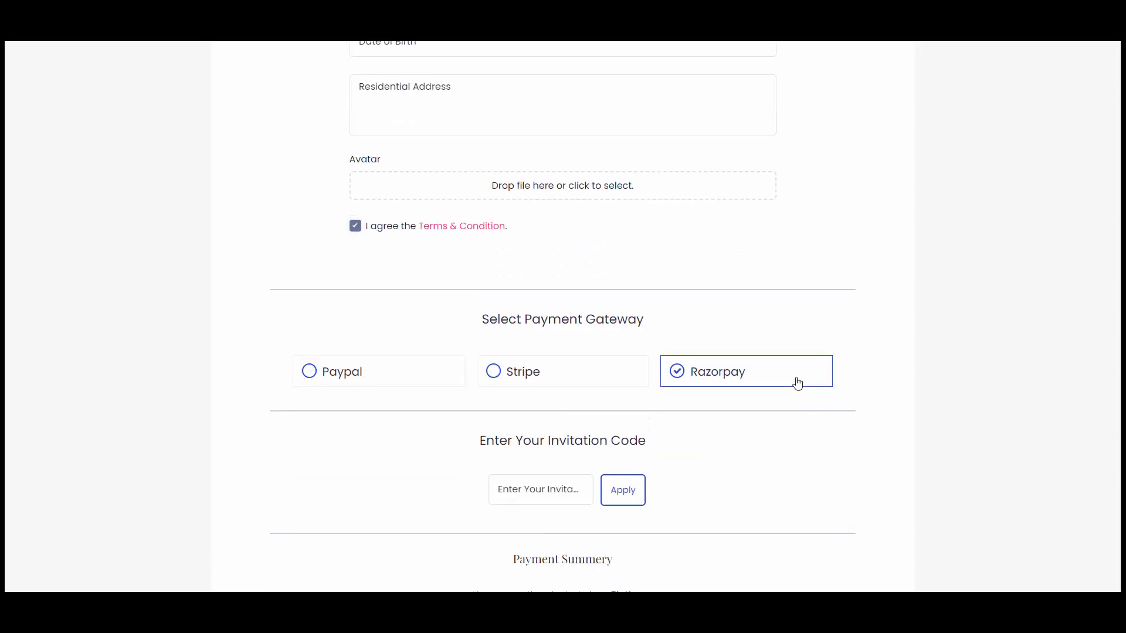
{"action": "scroll", "coordinate": [910, 370], "scroll_direction": "down", "scroll_amount": 4}
{"action": "scroll", "coordinate": [911, 370], "scroll_direction": "down", "scroll_amount": 1}
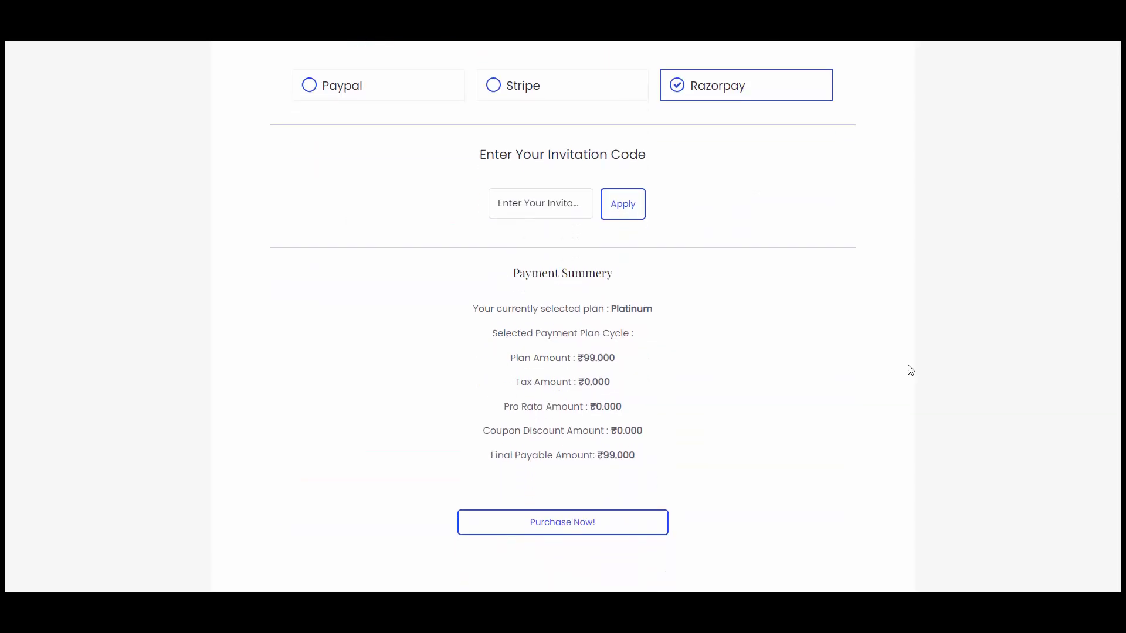
{"action": "left_click", "coordinate": [559, 514]}
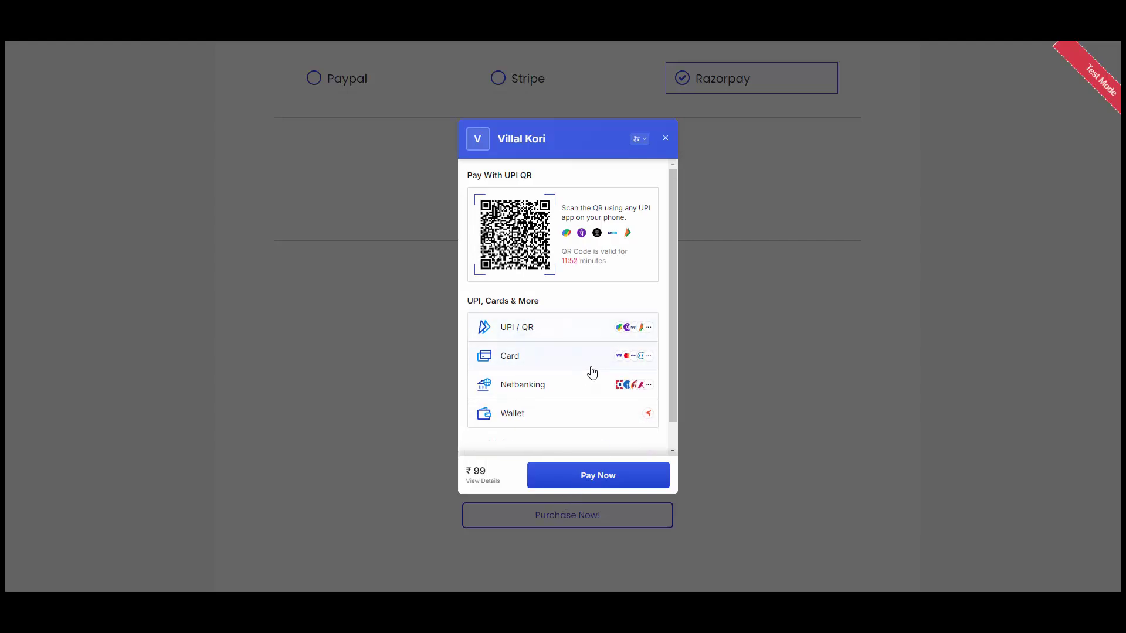
Step: Pay ₹99 in Razorpay's checkout via UPI ID success@razorpay
{"action": "left_click", "coordinate": [558, 328]}
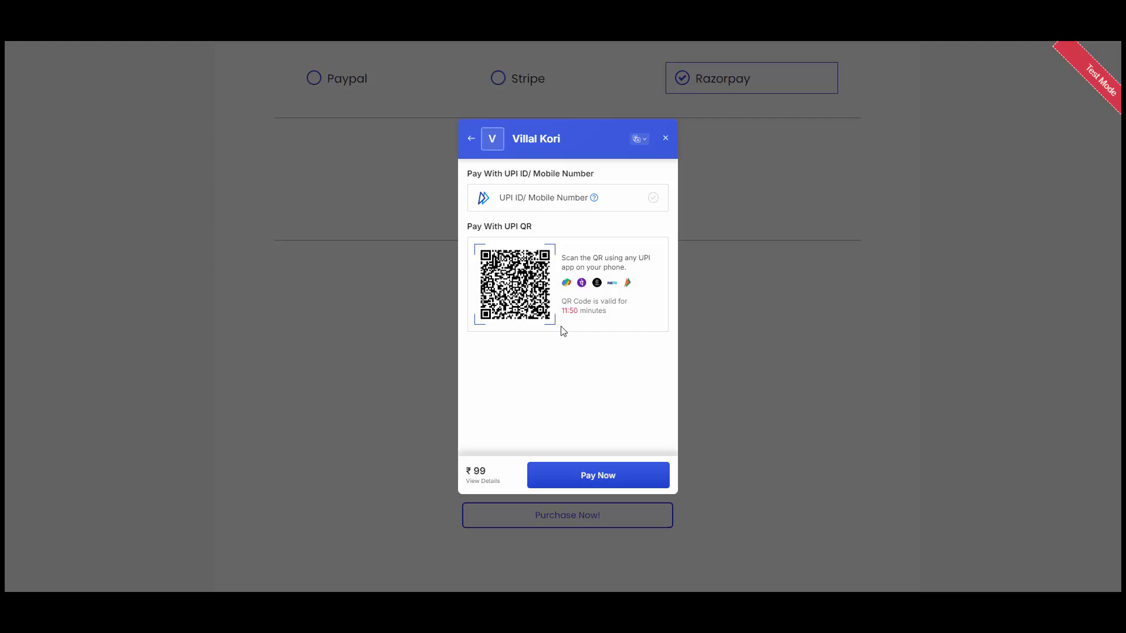
{"action": "left_click", "coordinate": [525, 198]}
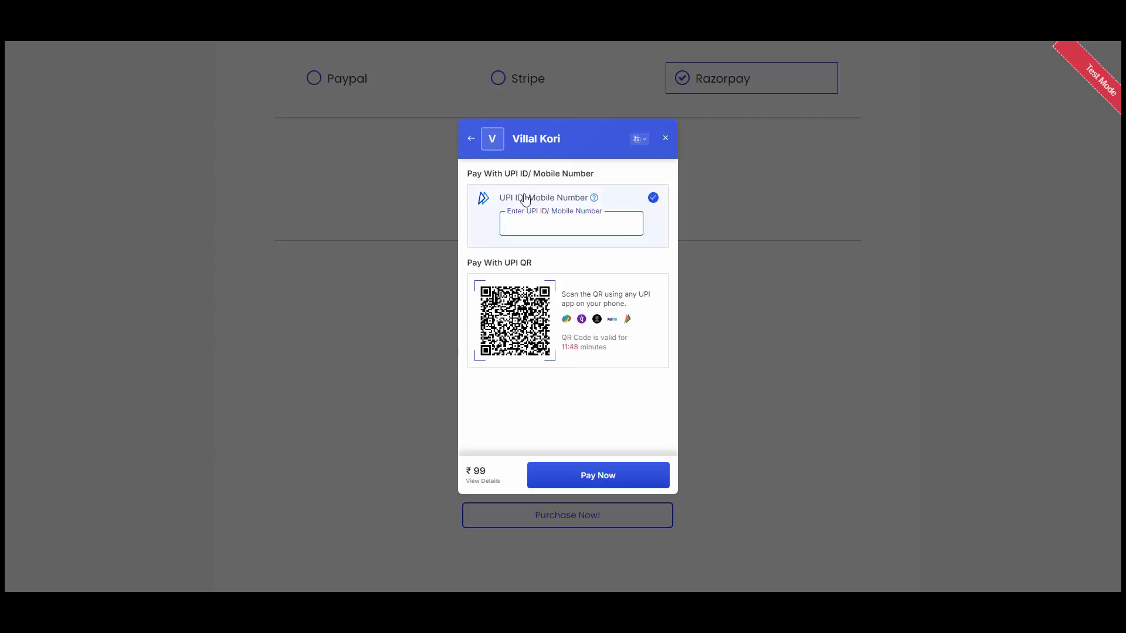
{"action": "type", "text": "success@razorpay"}
{"action": "left_click", "coordinate": [608, 476]}
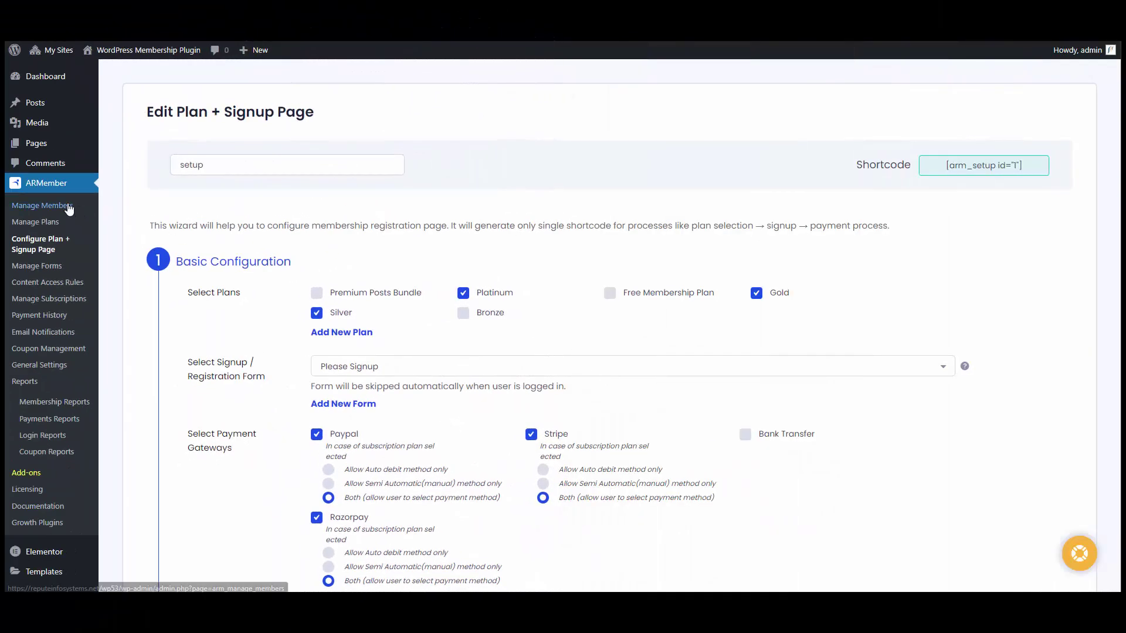
Step: In Manage Members, view the newest member's details and Membership History, then close them
{"action": "left_click", "coordinate": [73, 207]}
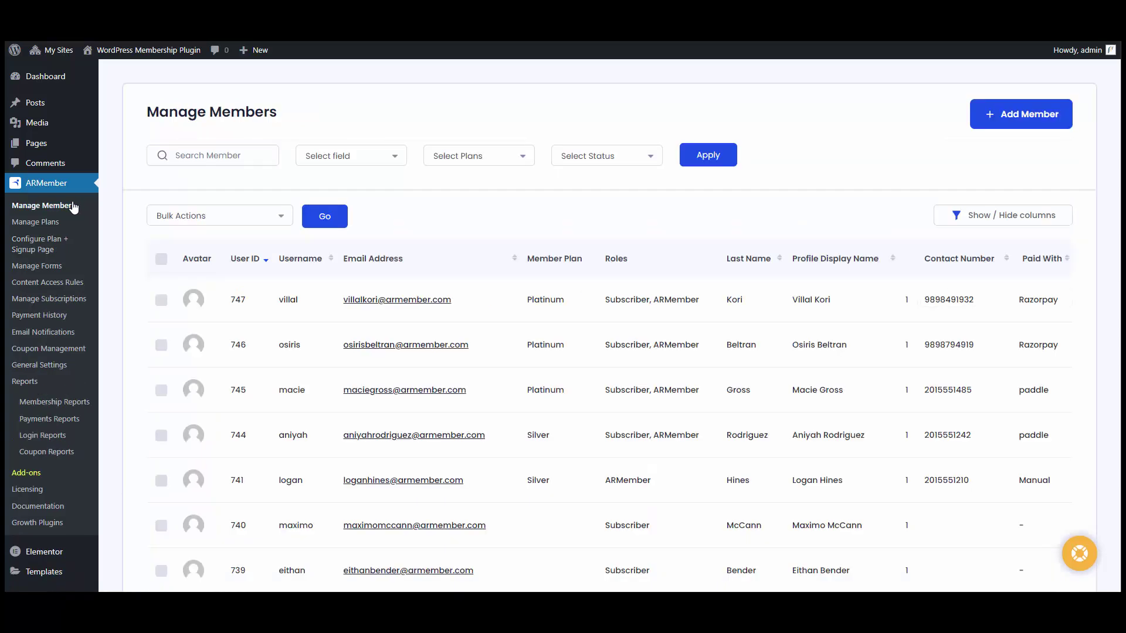
{"action": "mouse_move", "coordinate": [280, 298]}
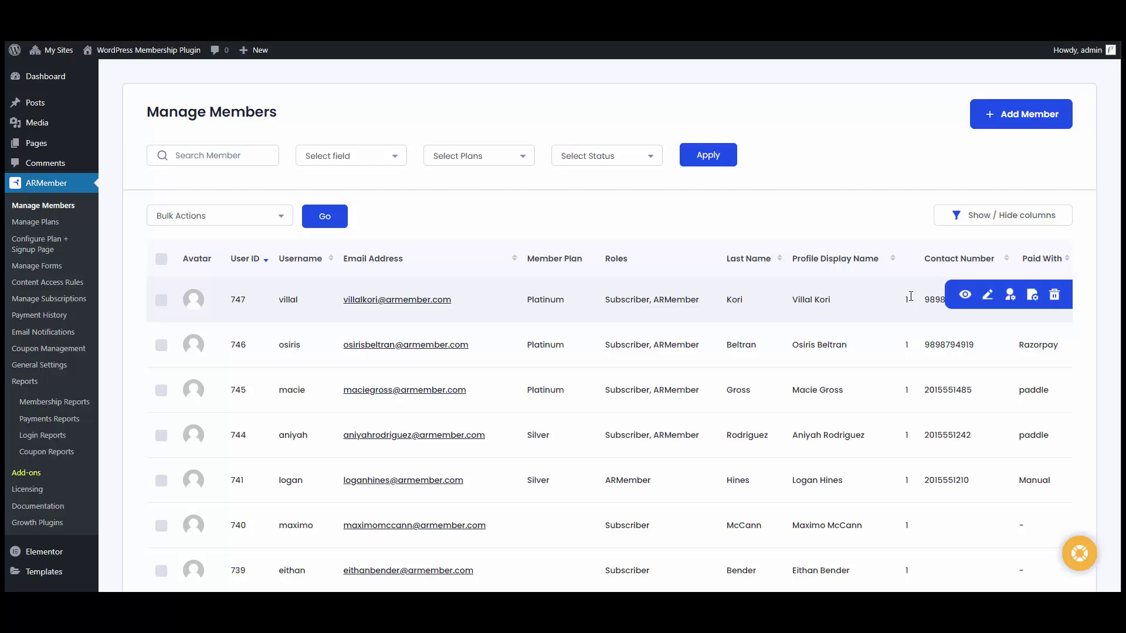
{"action": "left_click", "coordinate": [966, 295]}
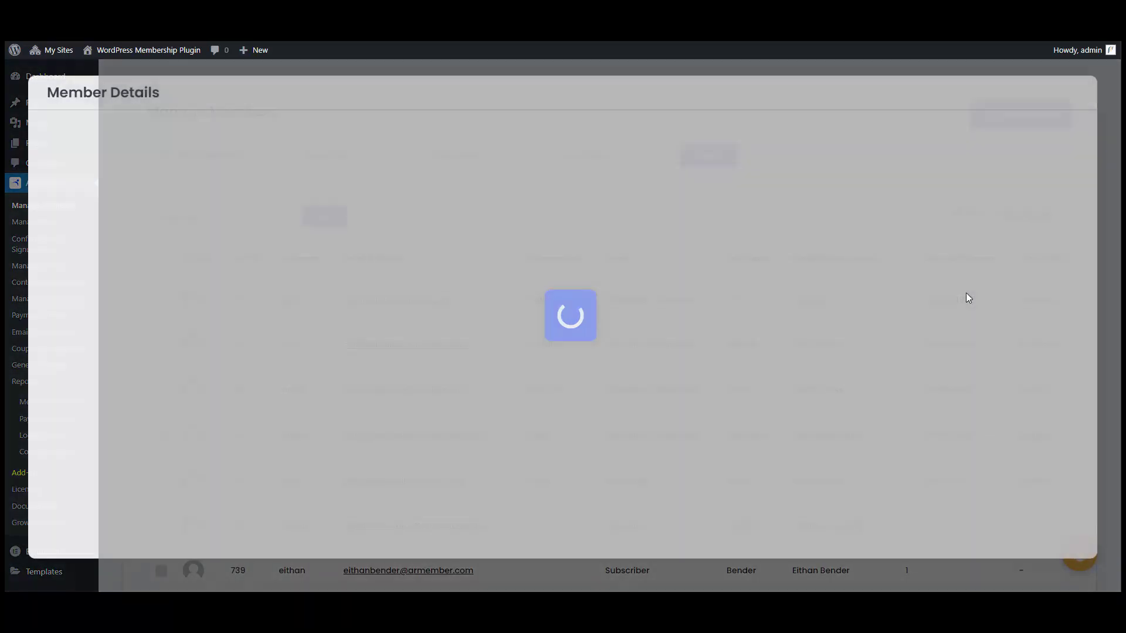
{"action": "scroll", "coordinate": [238, 289], "scroll_direction": "down", "scroll_amount": 3}
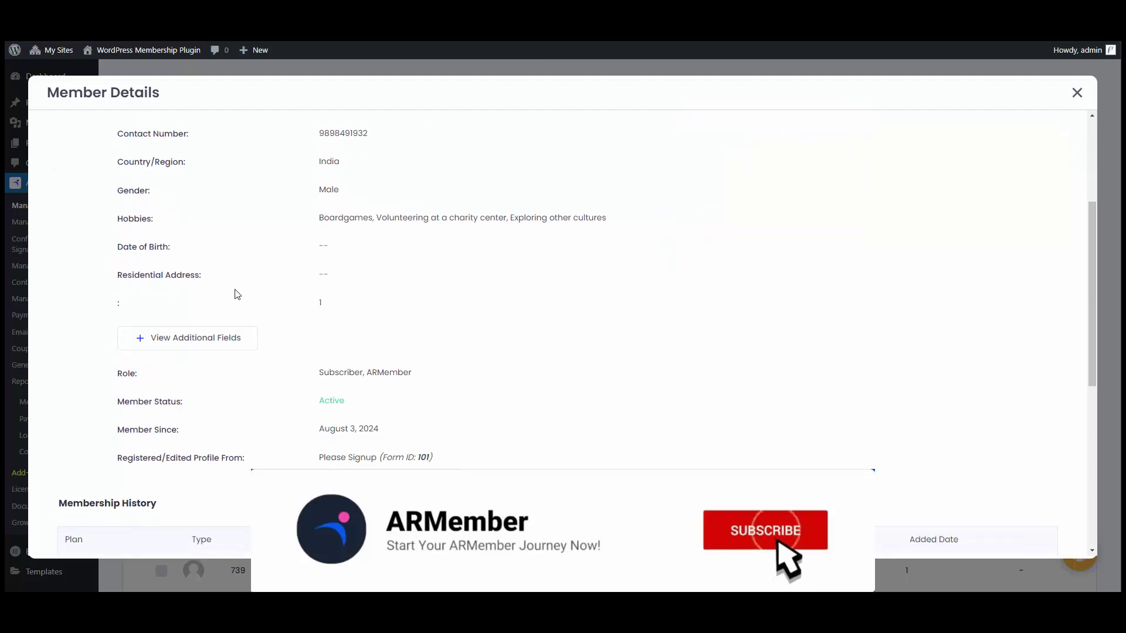
{"action": "scroll", "coordinate": [402, 335], "scroll_direction": "down", "scroll_amount": 1}
{"action": "scroll", "coordinate": [528, 381], "scroll_direction": "down", "scroll_amount": 1}
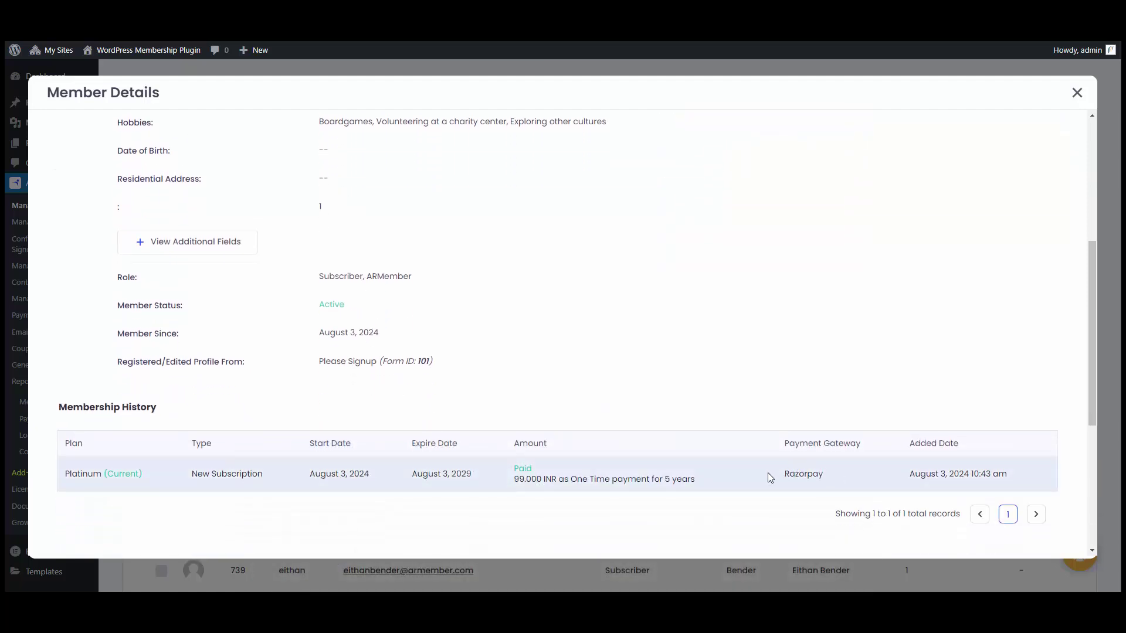
{"action": "left_click", "coordinate": [1076, 95]}
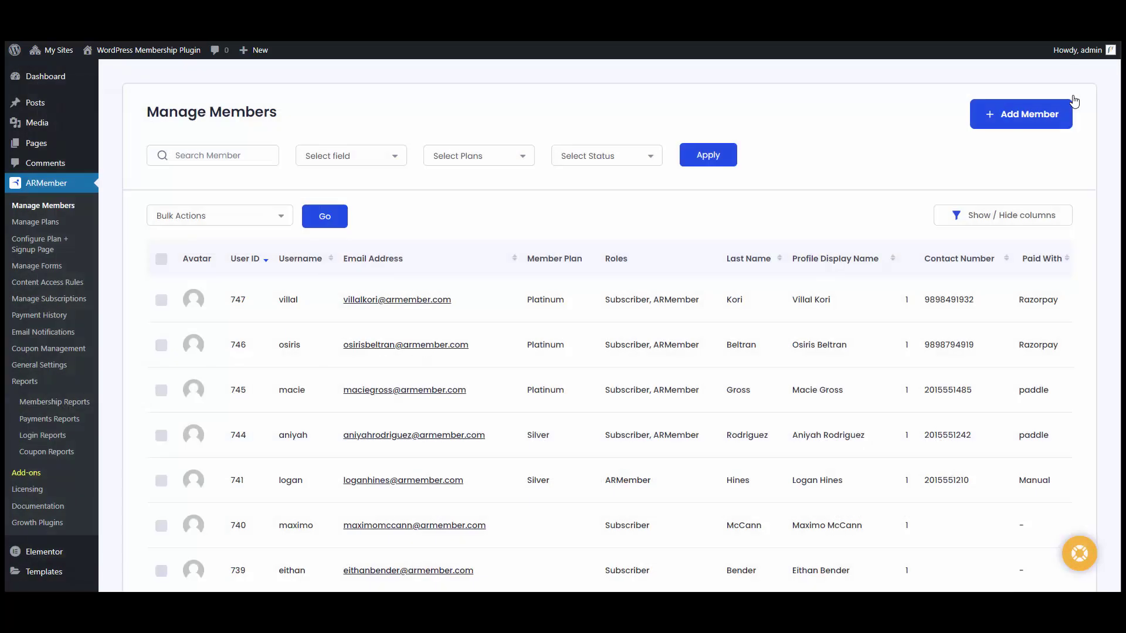
Step: Check Manage Subscriptions and All Activities, then Payment History for the 99 INR Razorpay payment
{"action": "left_click", "coordinate": [53, 300]}
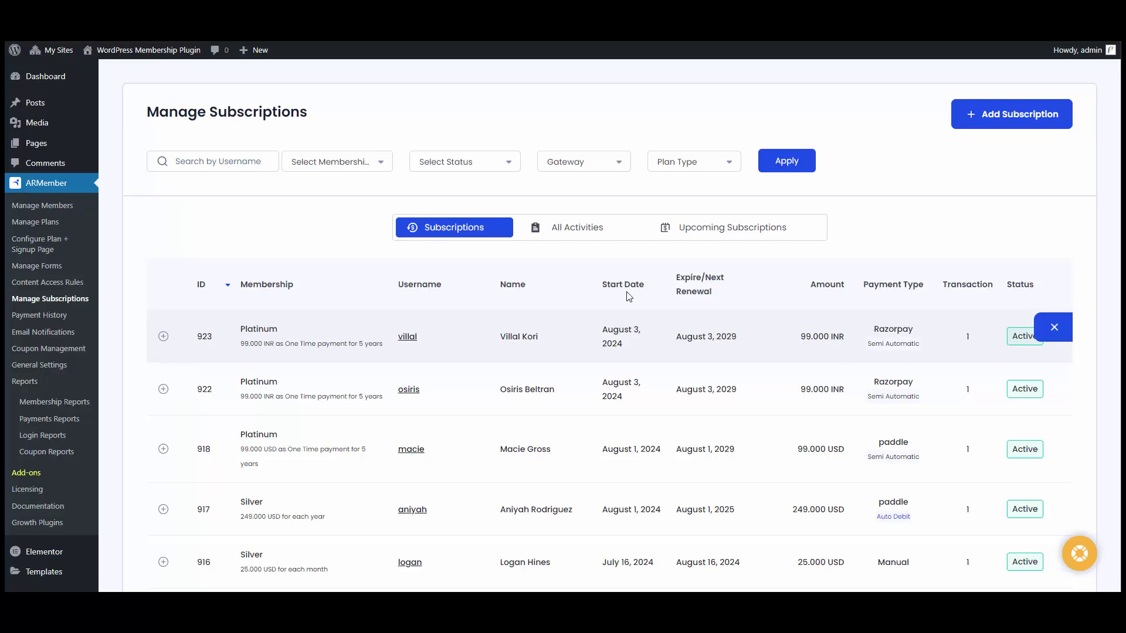
{"action": "left_click", "coordinate": [586, 228]}
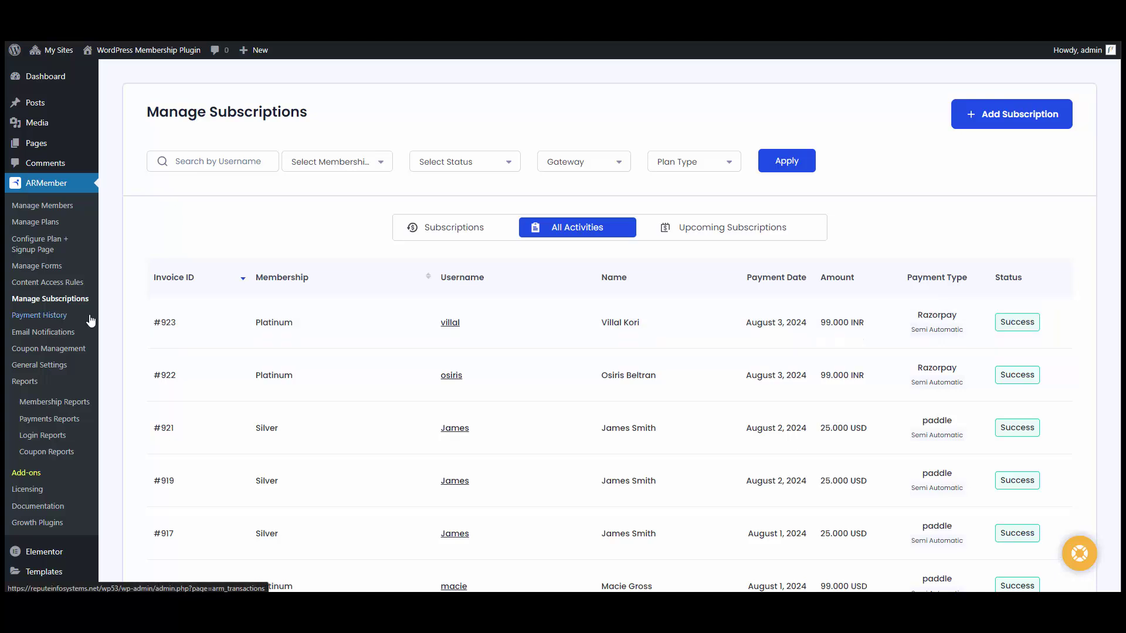
{"action": "left_click", "coordinate": [39, 315]}
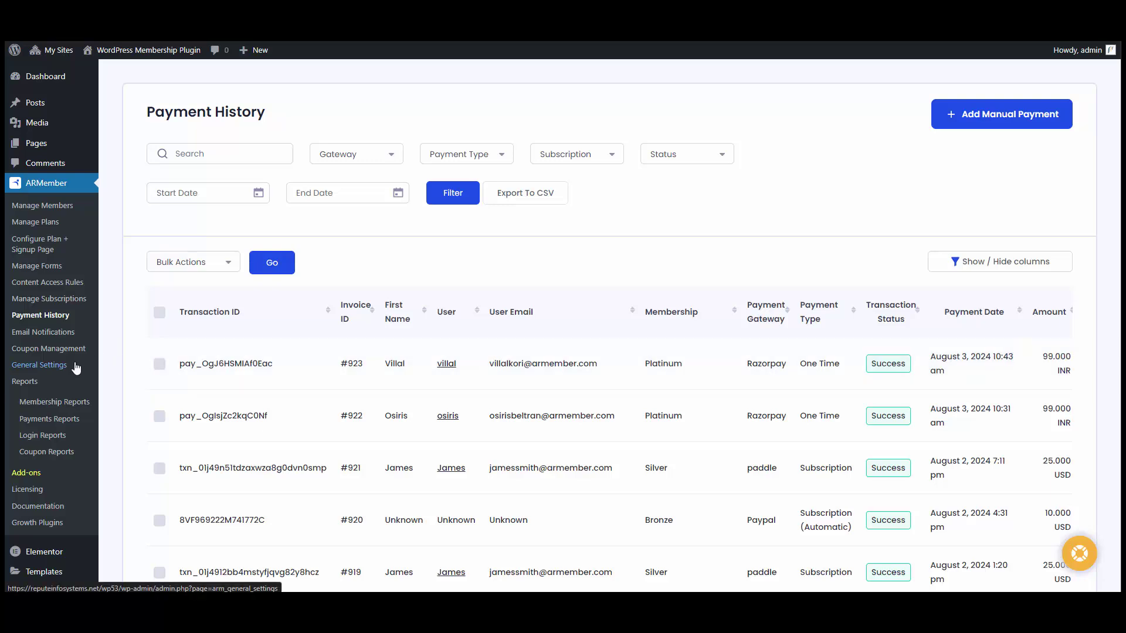
Step: Turn on the Razorpay toggle in General Settings' Debug Log Settings
{"action": "left_click", "coordinate": [40, 364]}
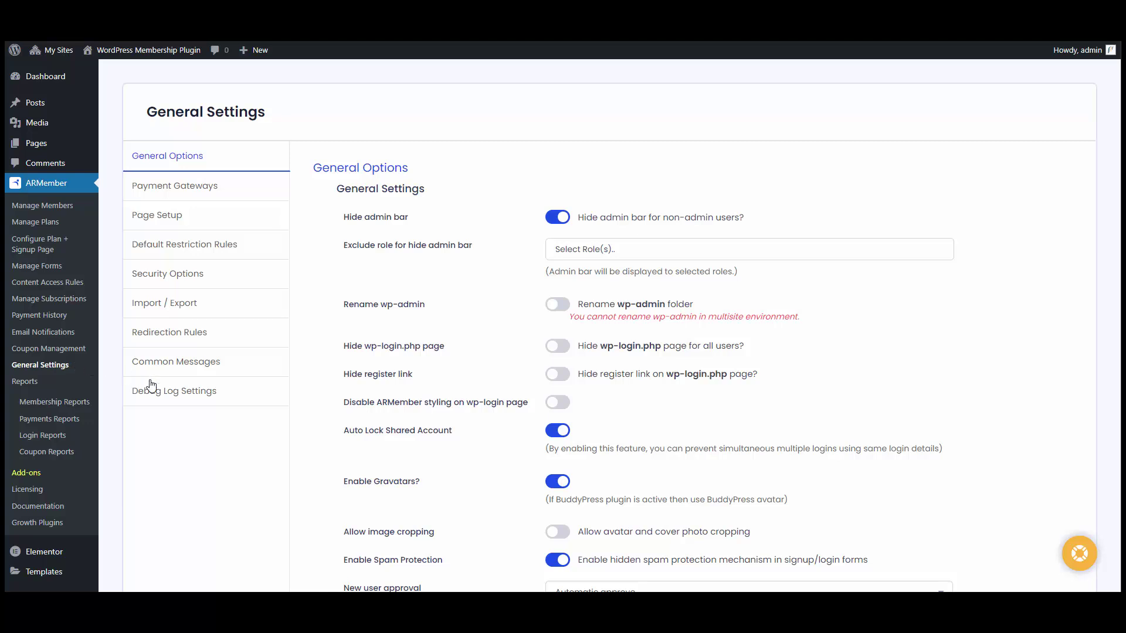
{"action": "left_click", "coordinate": [168, 394]}
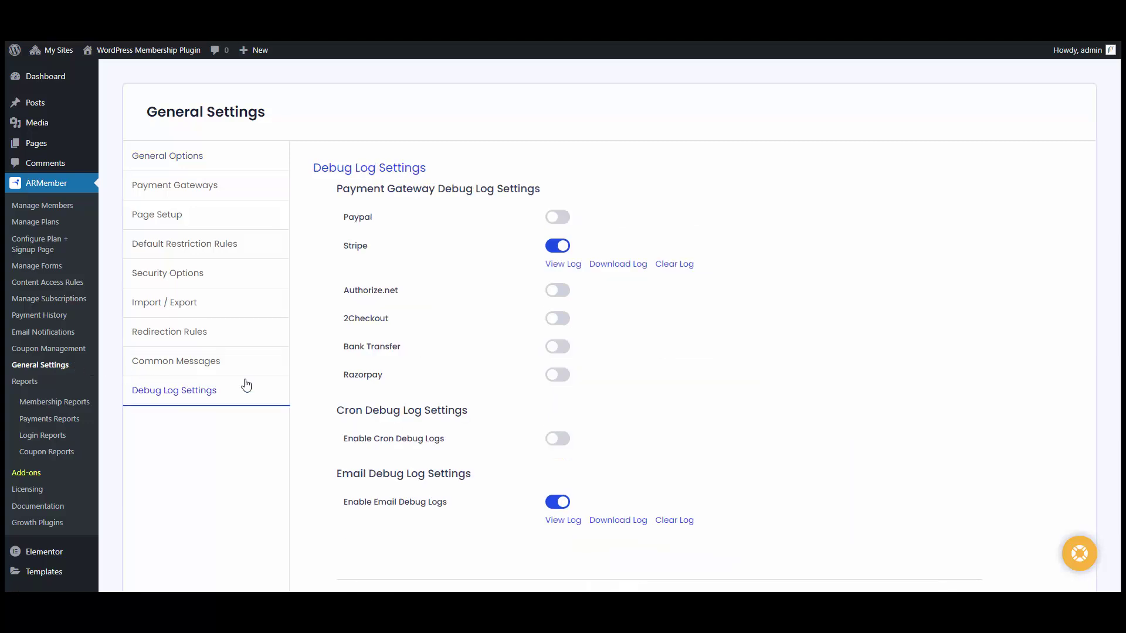
{"action": "left_click", "coordinate": [562, 375]}
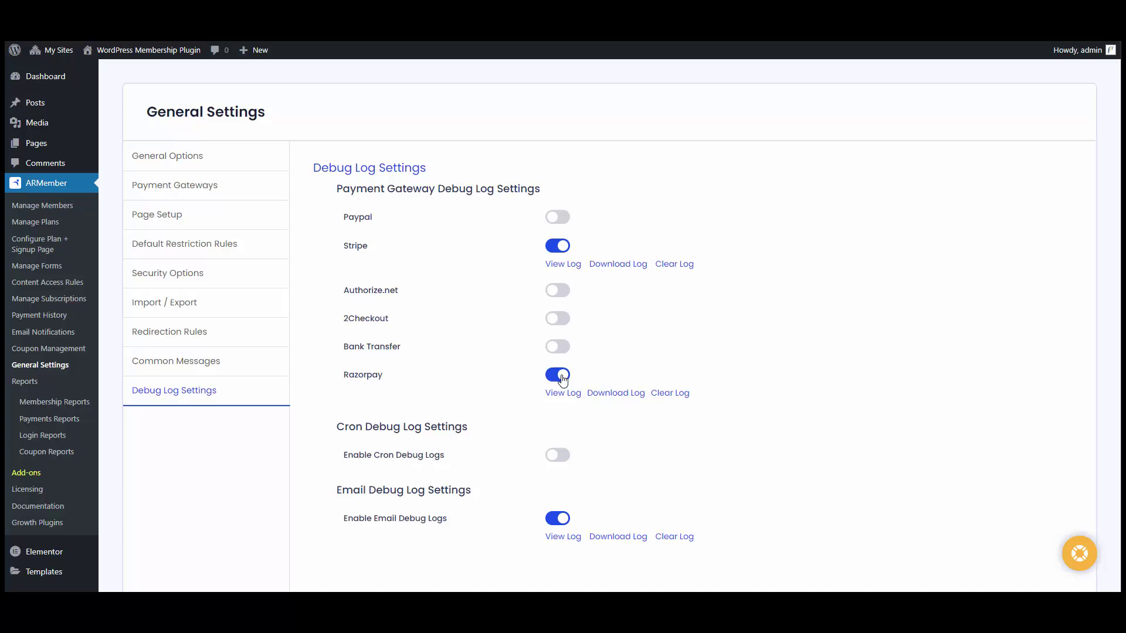
Step: Look at the Razorpay log download options (Last 1 Week), then cancel clearing the logs
{"action": "left_click", "coordinate": [621, 395]}
{"action": "left_click", "coordinate": [717, 424]}
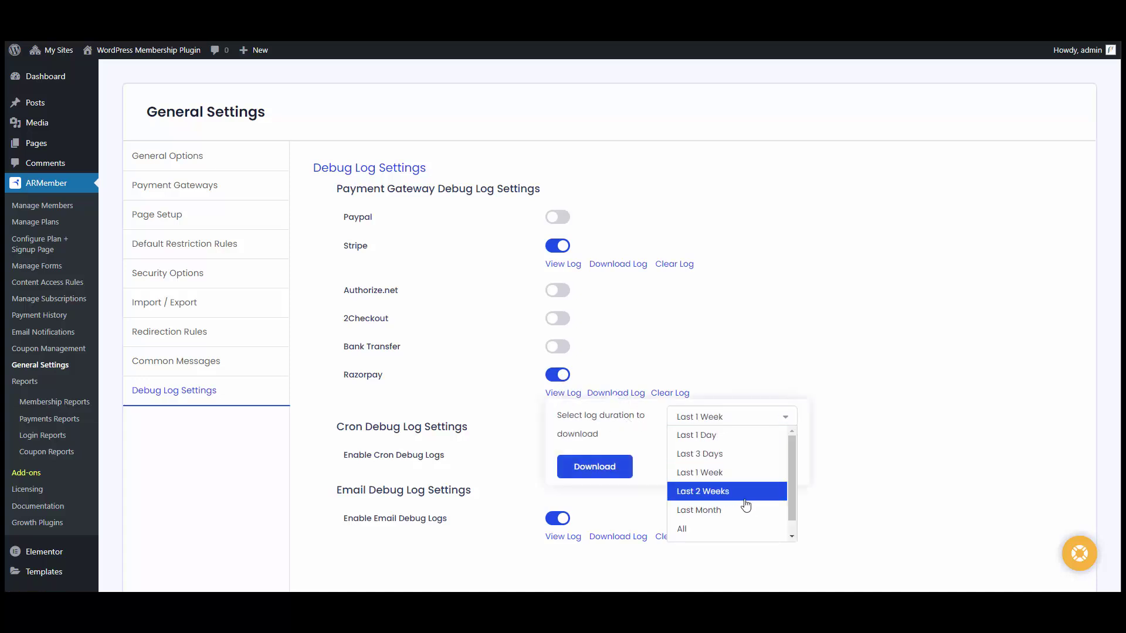
{"action": "scroll", "coordinate": [746, 503], "scroll_direction": "down", "scroll_amount": 1}
{"action": "scroll", "coordinate": [739, 492], "scroll_direction": "up", "scroll_amount": 1}
{"action": "left_click", "coordinate": [661, 390]}
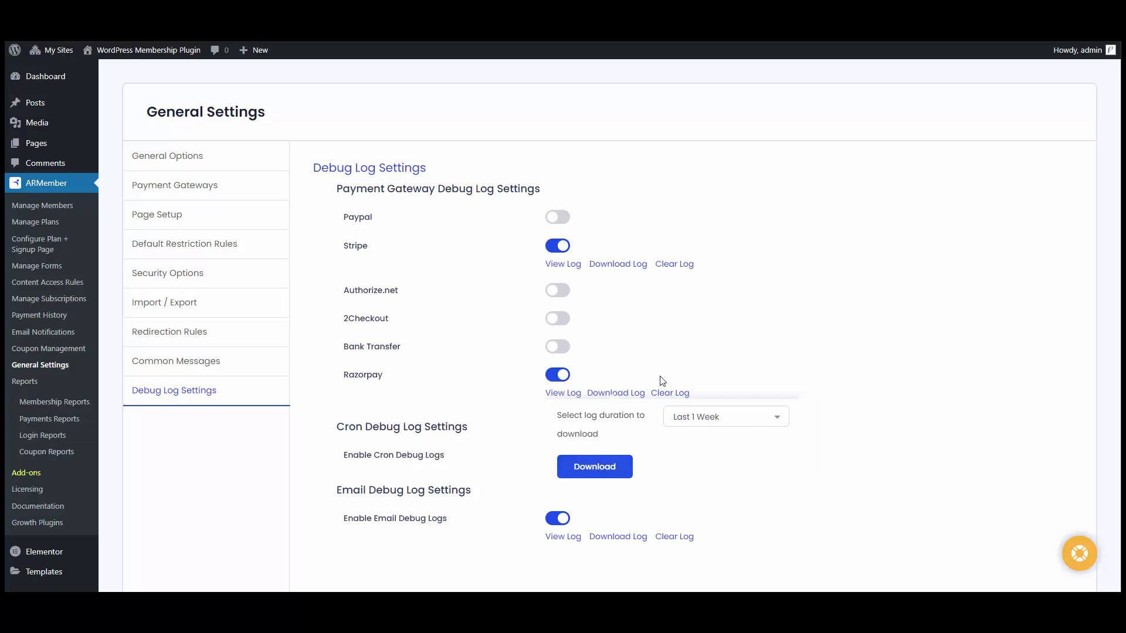
{"action": "left_click", "coordinate": [667, 393]}
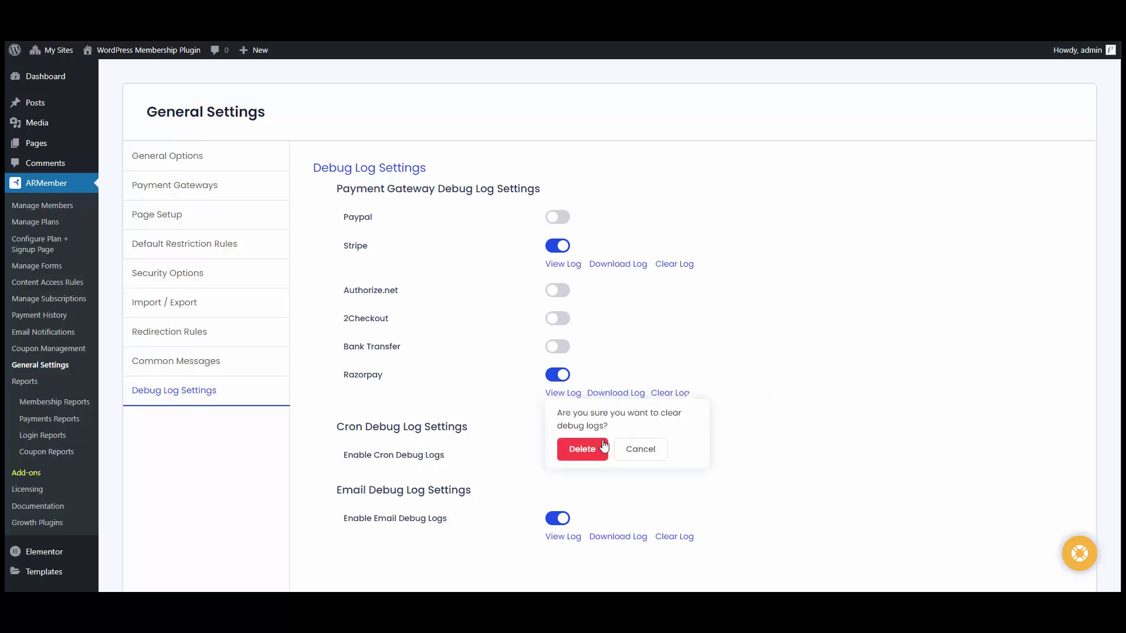
{"action": "left_click", "coordinate": [652, 452]}
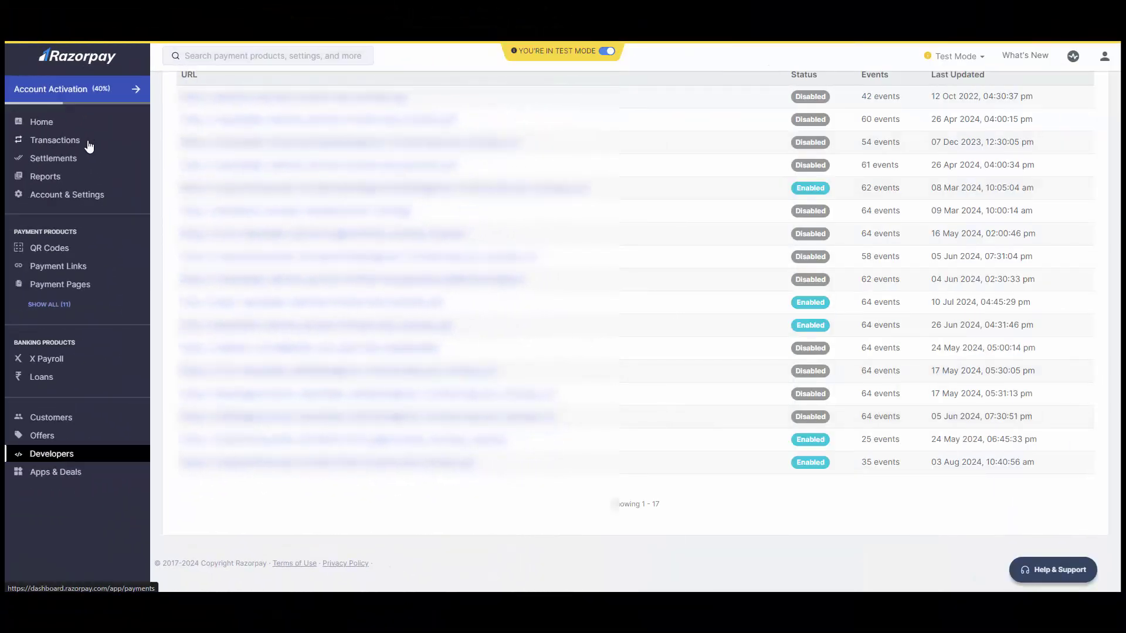
Step: Open Razorpay's Transactions to list the two captured ₹99 test payments from 03 Aug 2024
{"action": "left_click", "coordinate": [89, 145]}
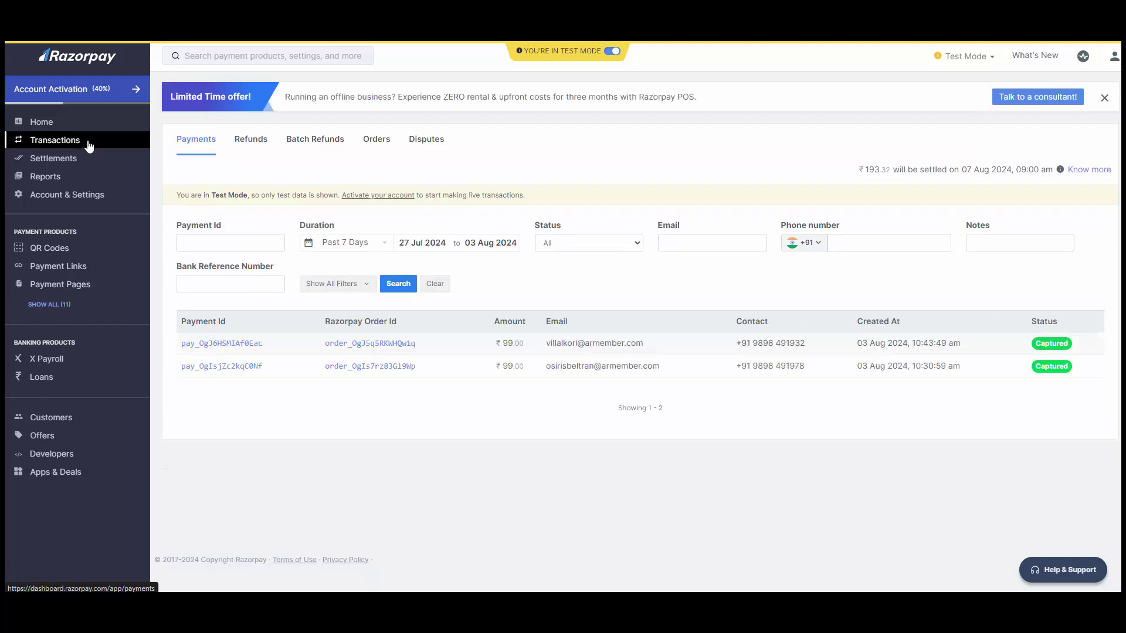